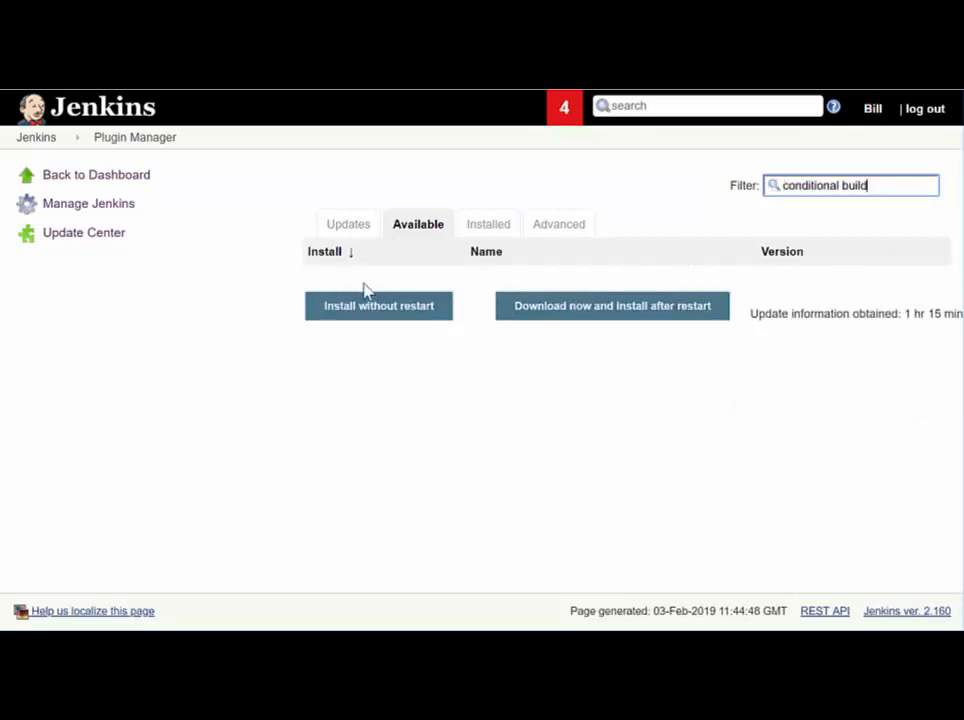
- Filter the installed plugins by "conditional build" and check for the Conditional BuildStep plugin, then return to the available plugins
left_click(489, 228)
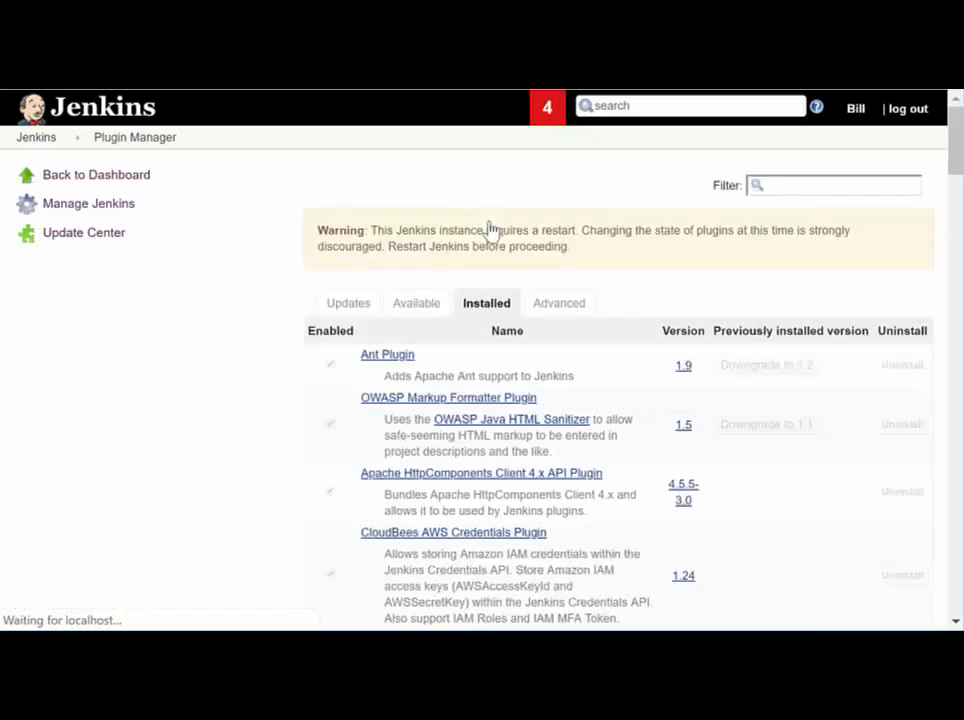
left_click(807, 186)
type("conditional build")
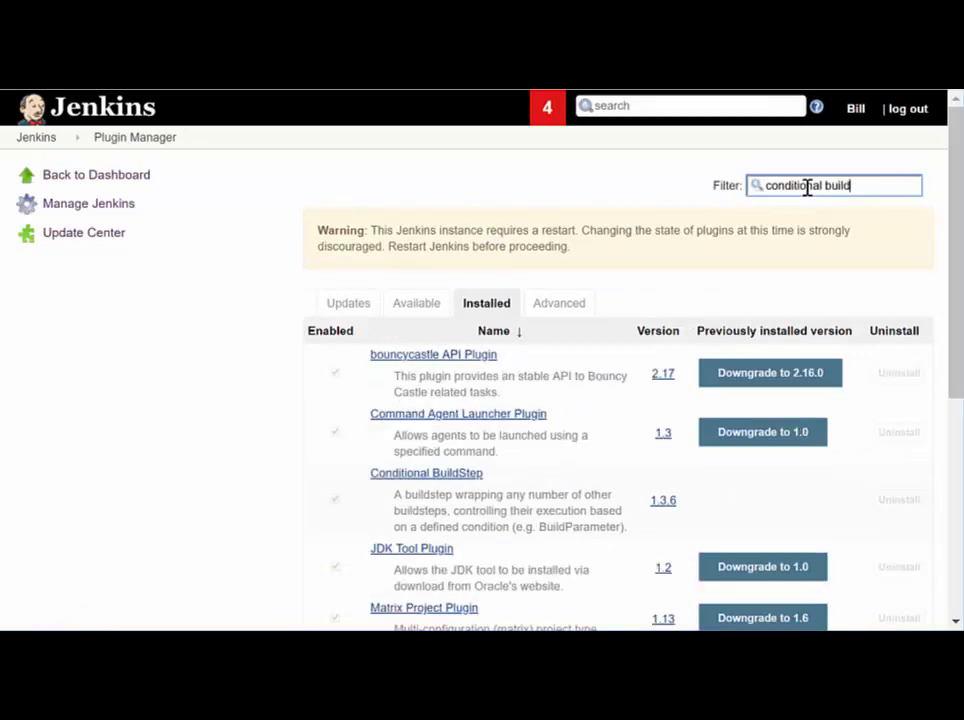
scroll(568, 394, "down", 5)
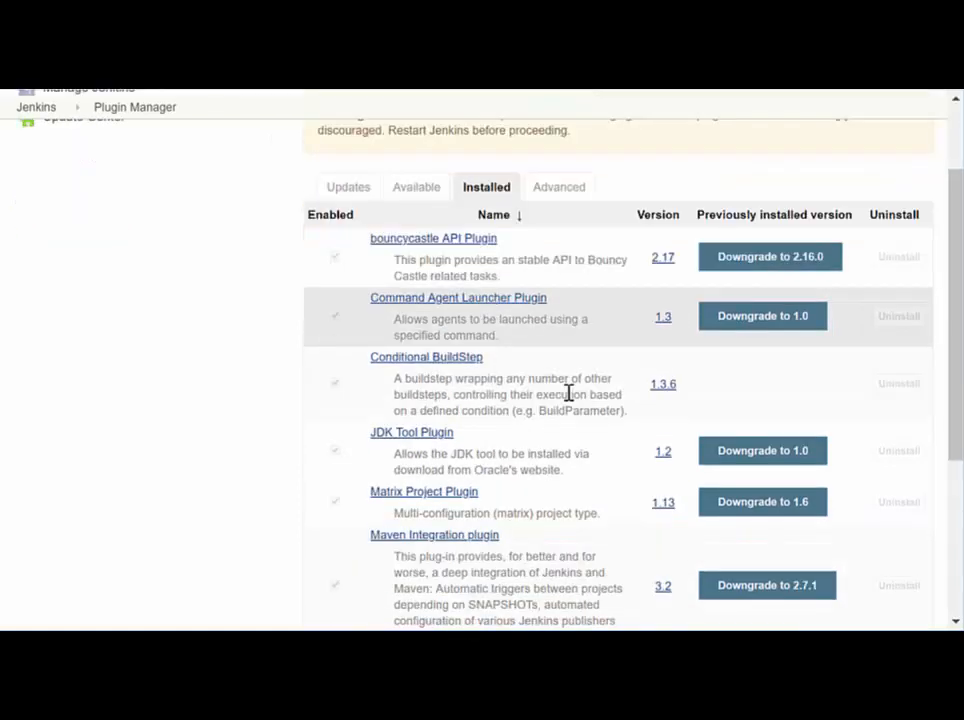
scroll(575, 387, "down", 2)
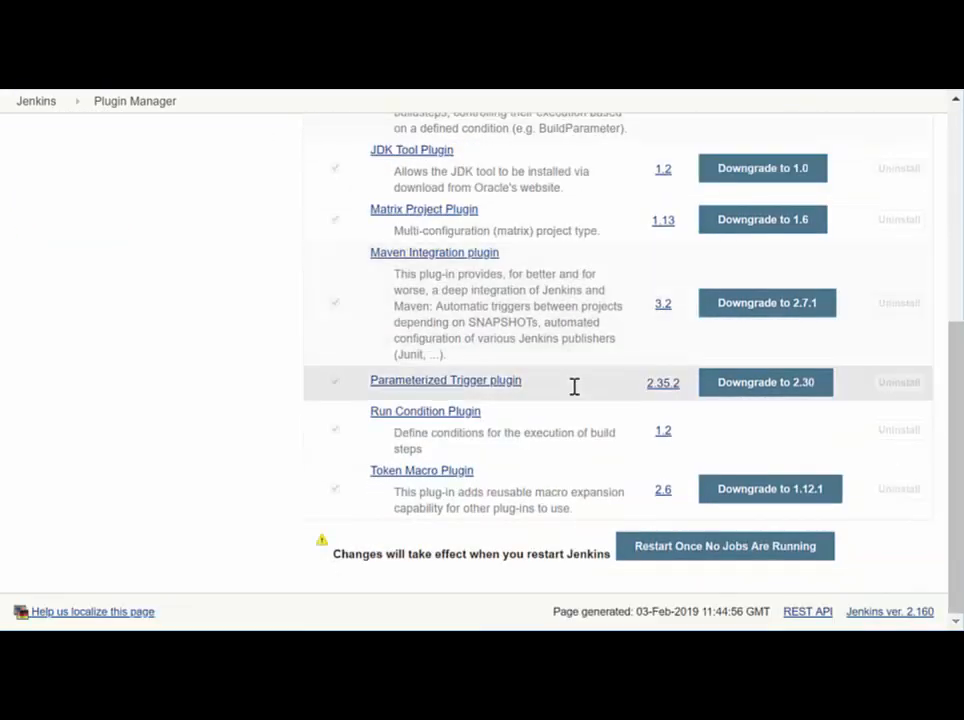
scroll(575, 390, "up", 3)
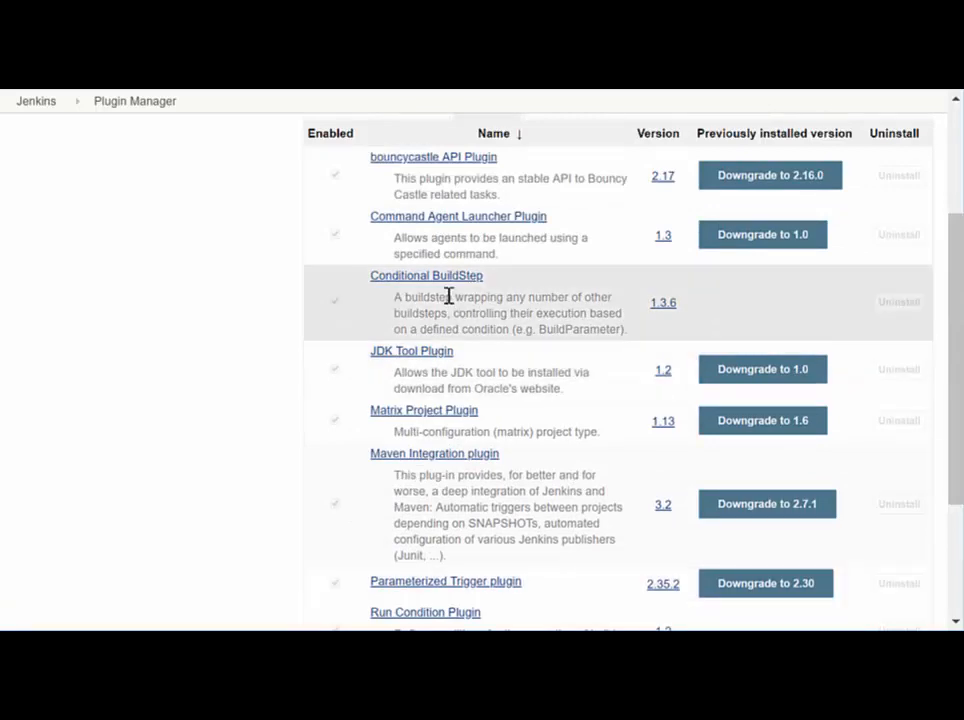
scroll(470, 302, "up", 3)
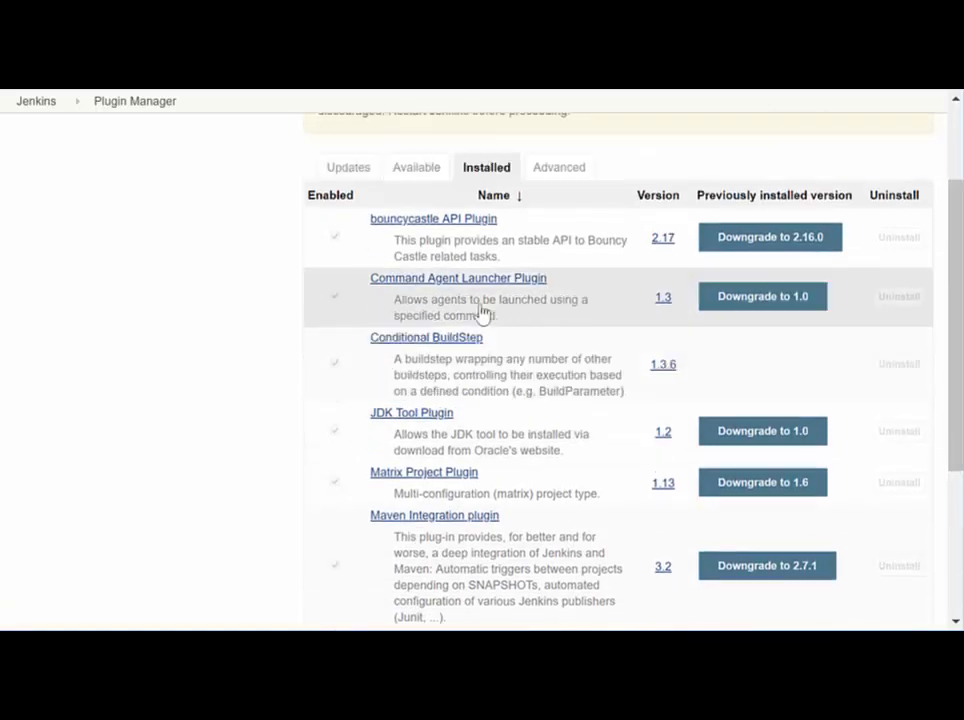
left_click(425, 303)
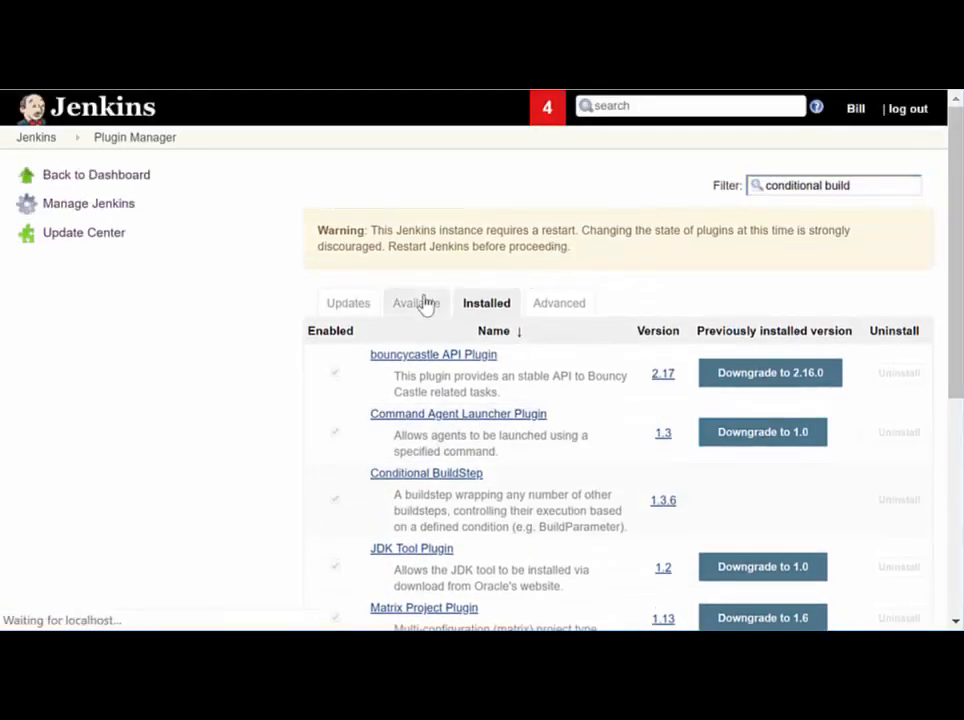
mouse_move(333, 377)
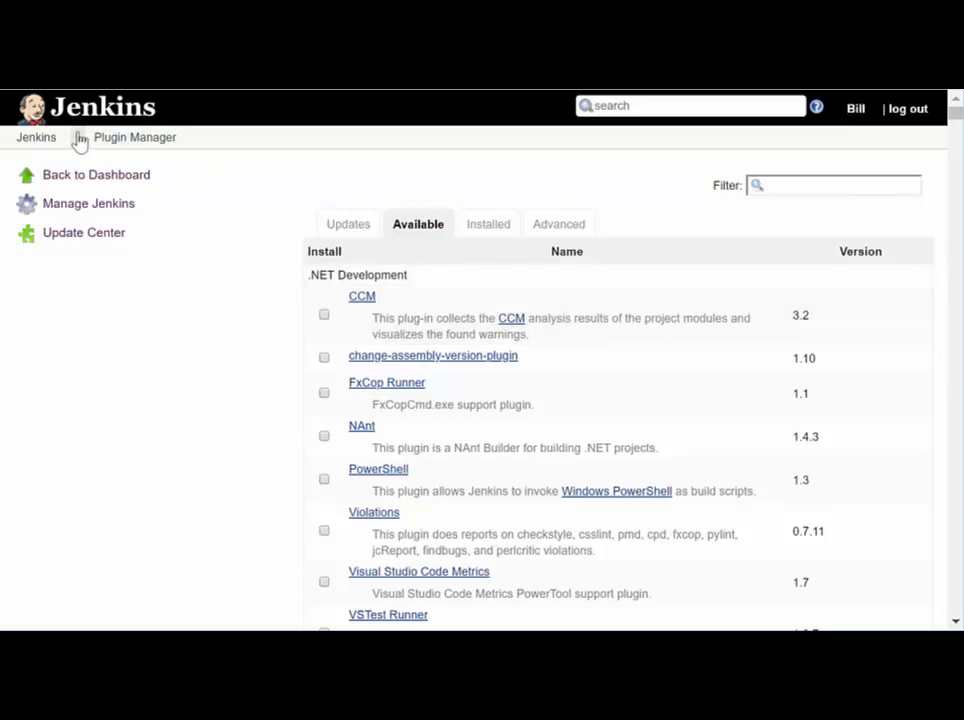
- Create a new freestyle project named conditional-build-test from the dashboard
left_click(38, 140)
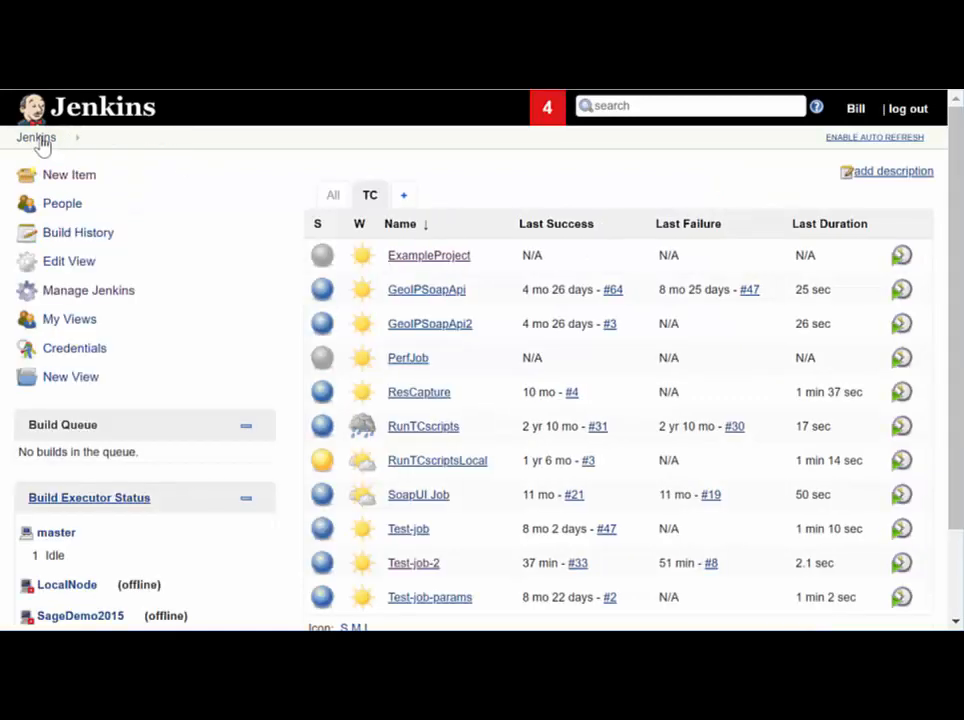
left_click(83, 185)
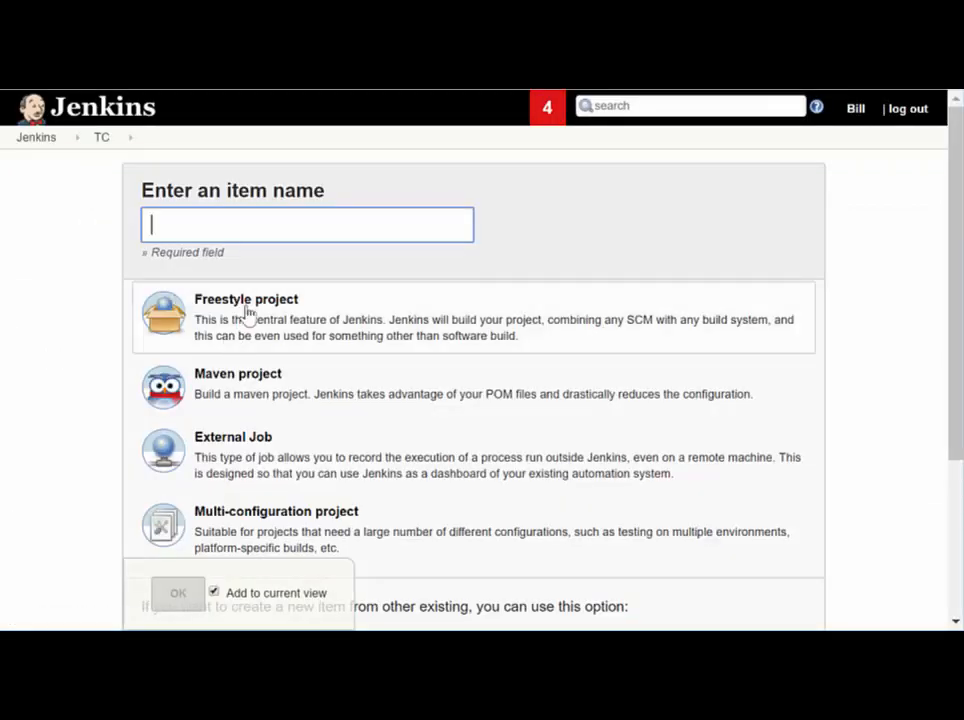
left_click(247, 314)
left_click(254, 224)
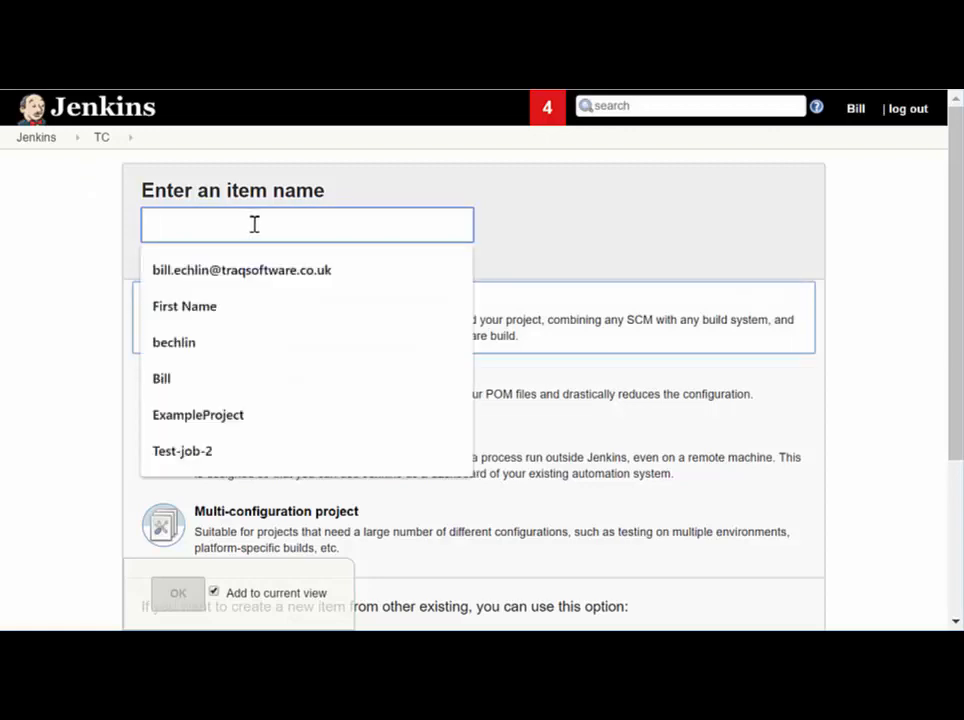
type("conditional build")
key("BackSpace")
type("-build-test")
left_click(178, 594)
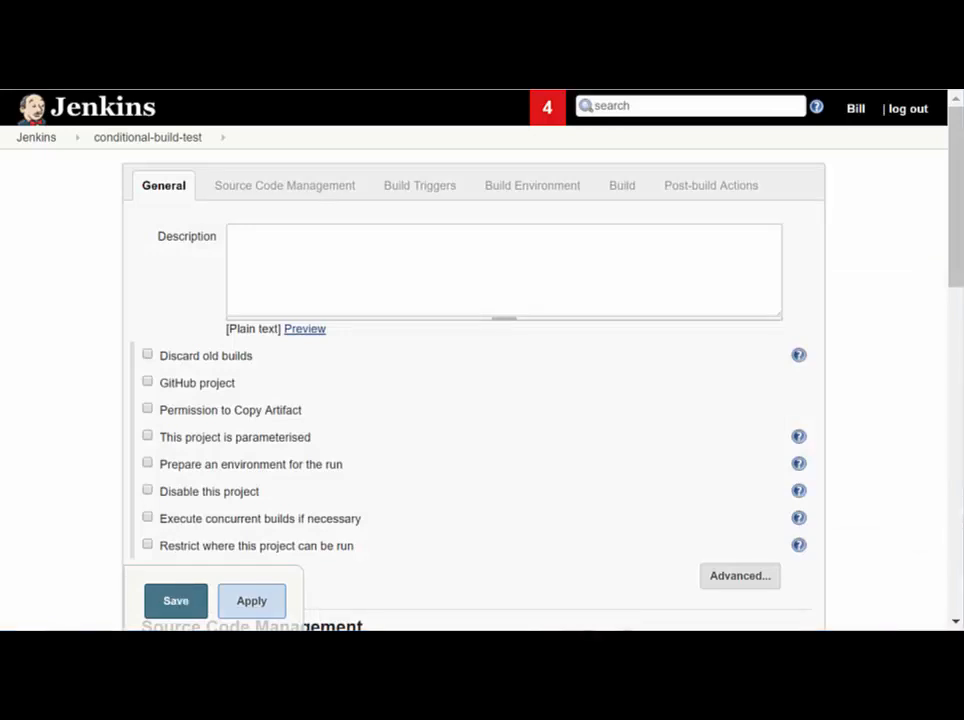
- Add an Execute Windows batch command build step to the conditional-build-test job
scroll(663, 439, "down", 8)
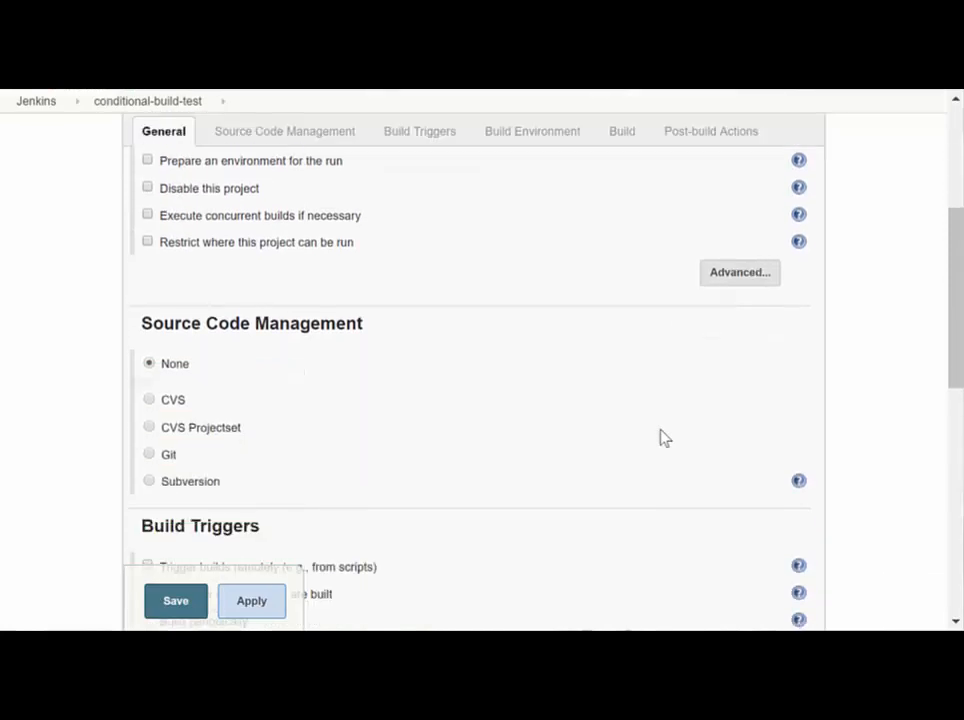
scroll(673, 436, "down", 5)
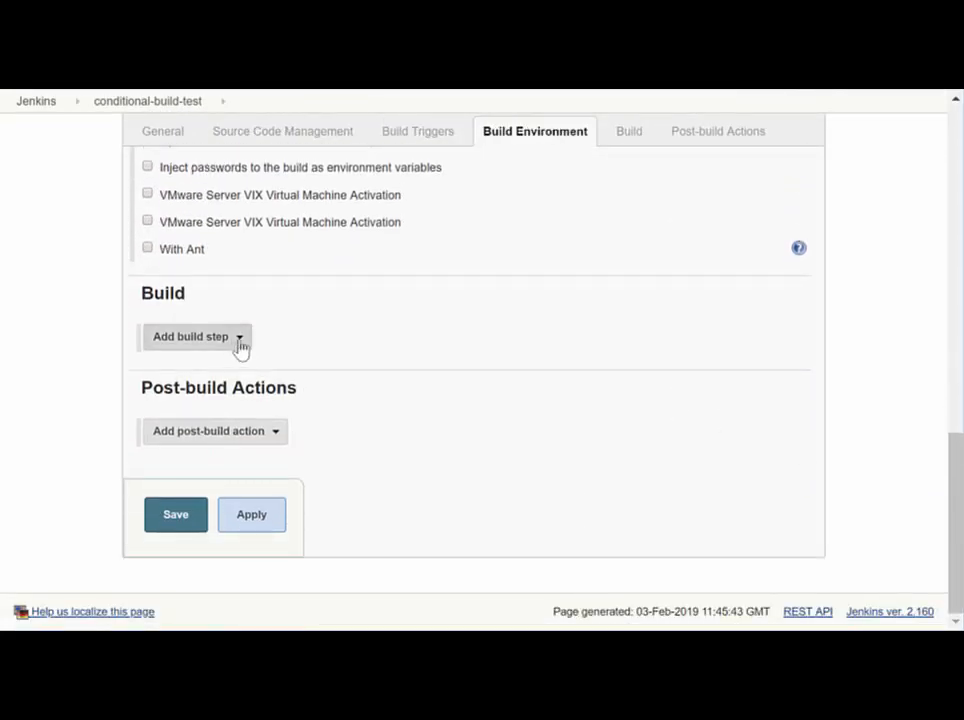
left_click(240, 340)
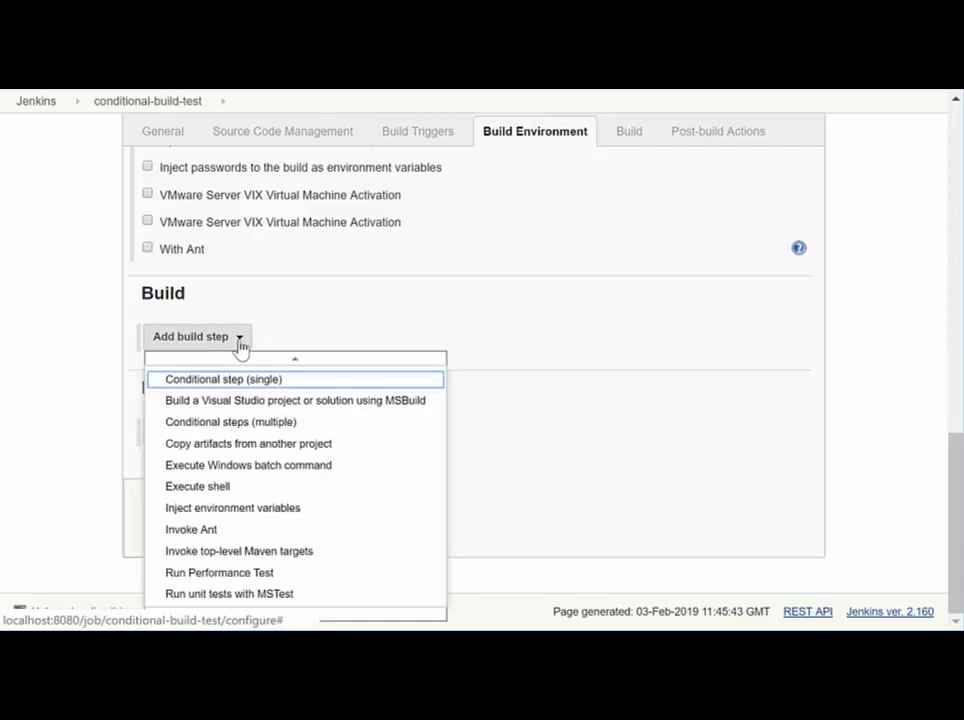
left_click(263, 474)
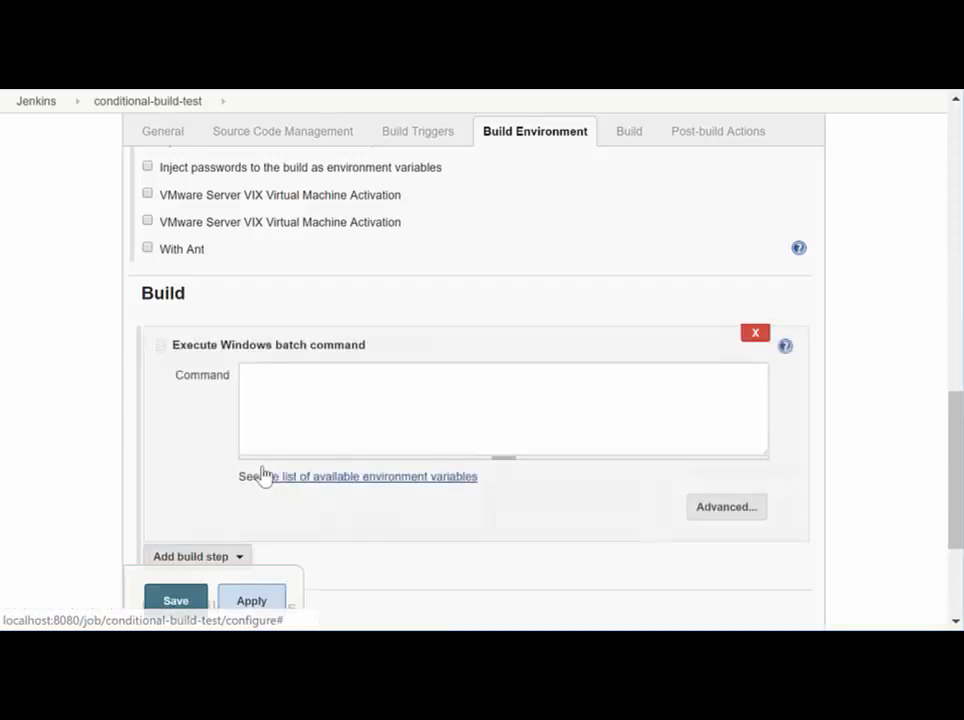
- Paste the batch script that randomly sets name to PASS or FAIL and echoes %name%, and enlarge the command box to fit it
left_click(252, 383)
key("alt+Tab")
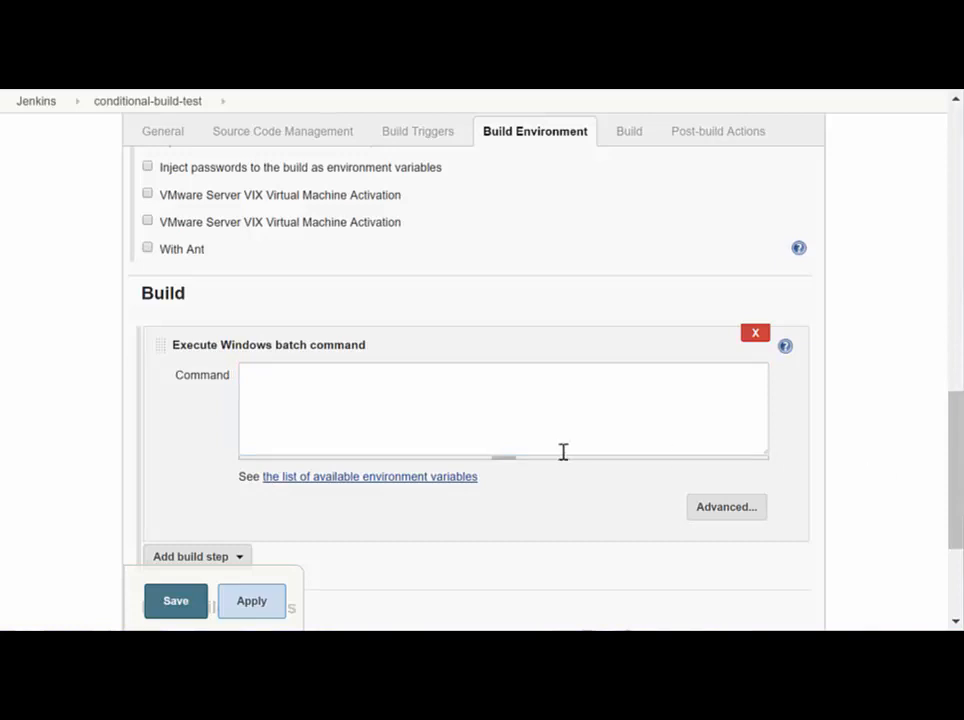
left_click_drag(508, 458, 509, 531)
left_click(411, 426)
key("ctrl+v")
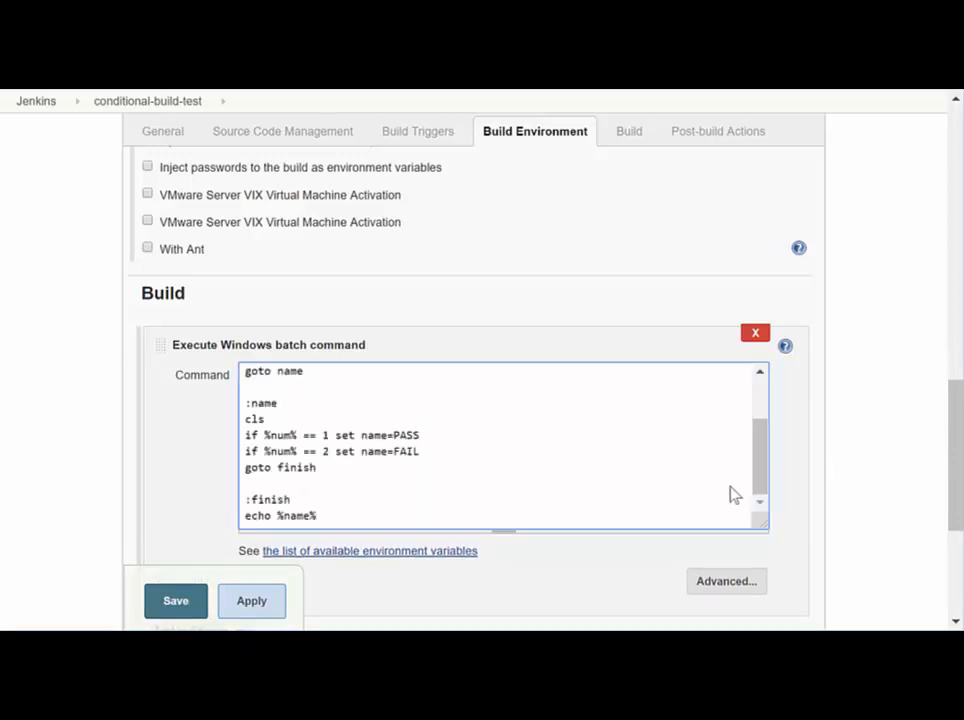
left_click_drag(760, 535, 758, 592)
scroll(779, 448, "down", 1)
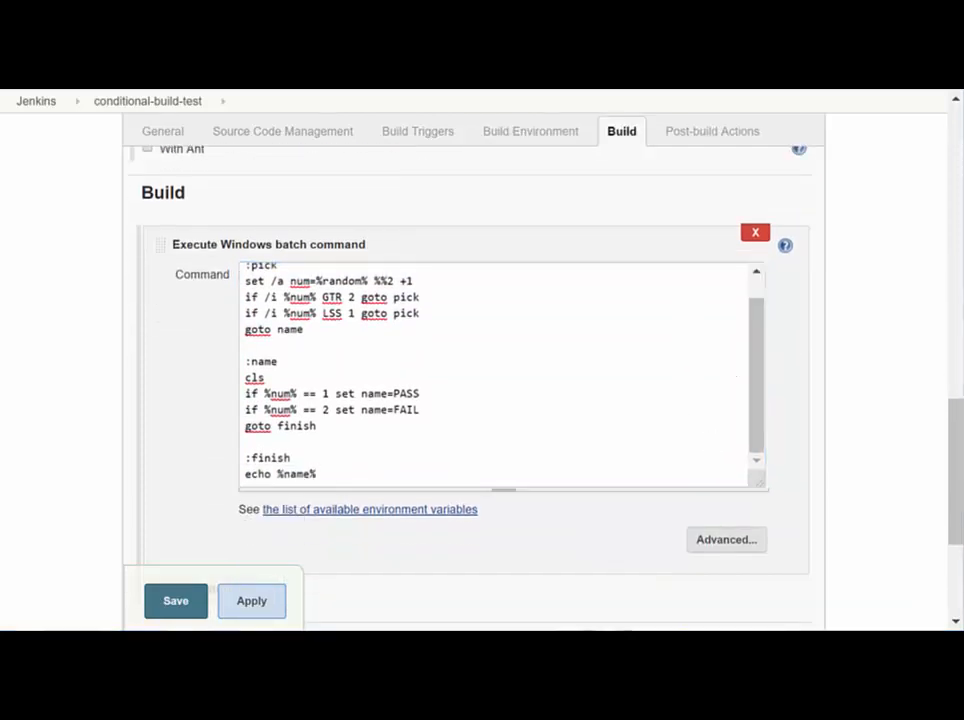
left_click_drag(762, 428, 762, 418)
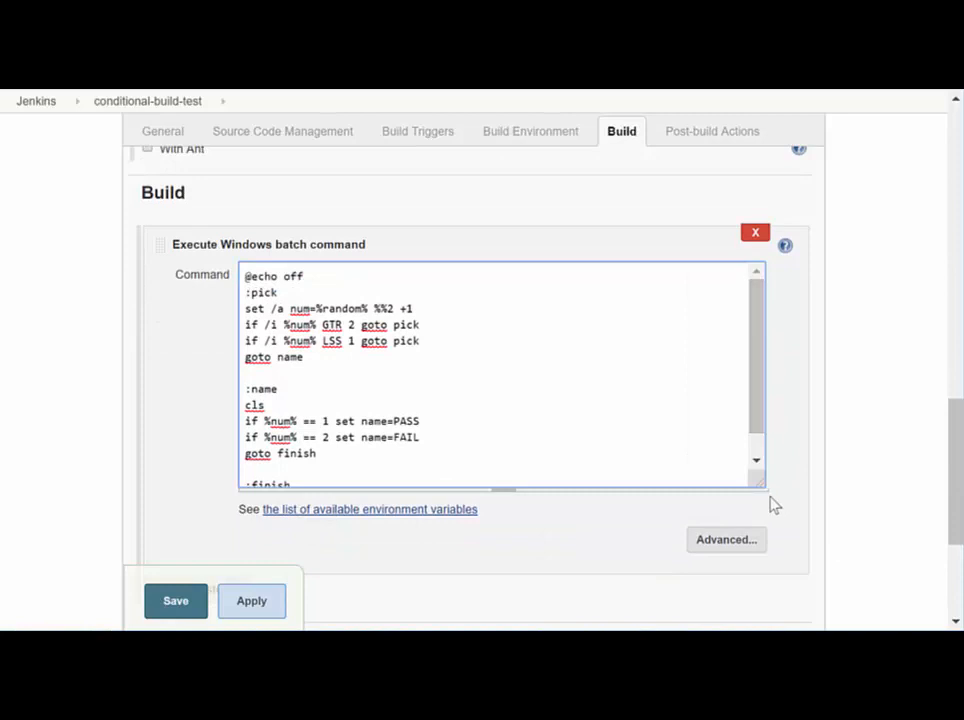
left_click_drag(764, 490, 764, 535)
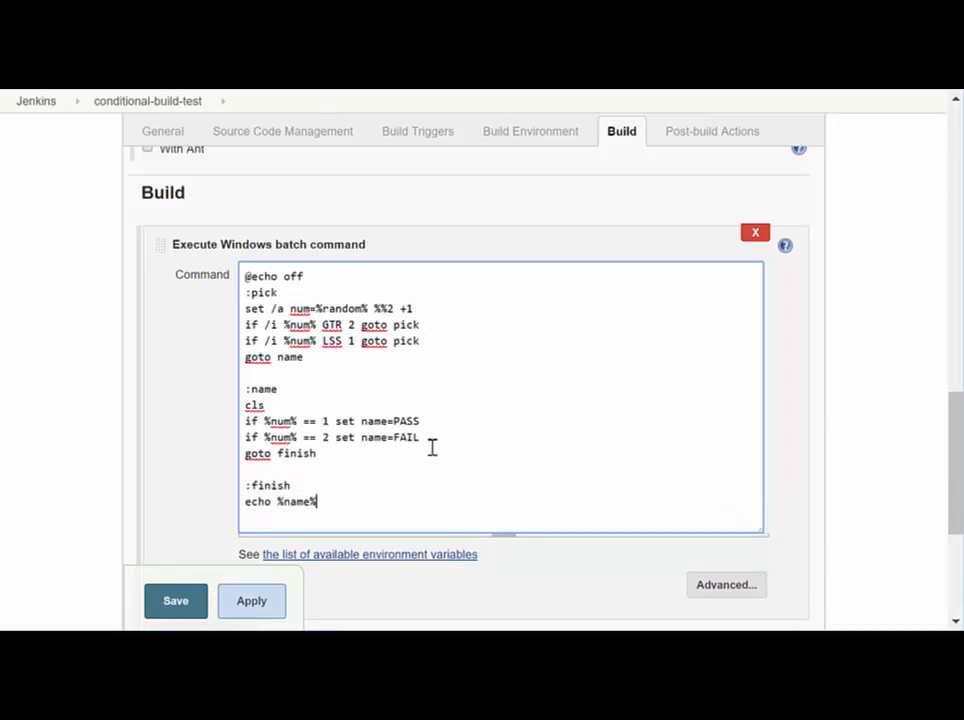
- Examine the script lines that set name to PASS or FAIL and the final echo %name% line
left_click(322, 421)
left_click(443, 430, "shift")
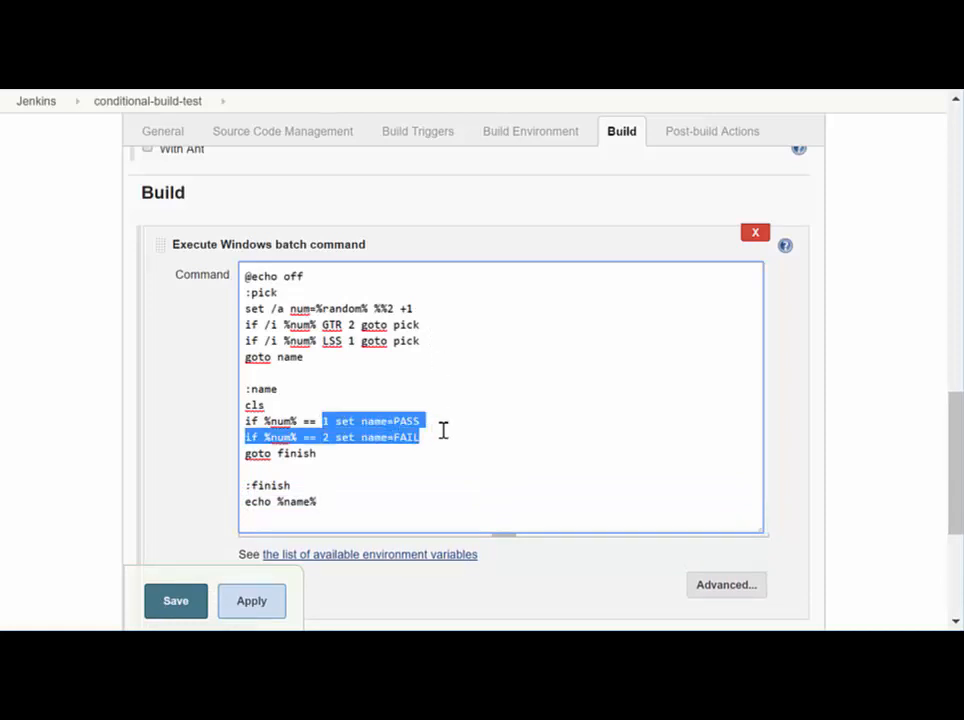
left_click(439, 418)
double_click(414, 440)
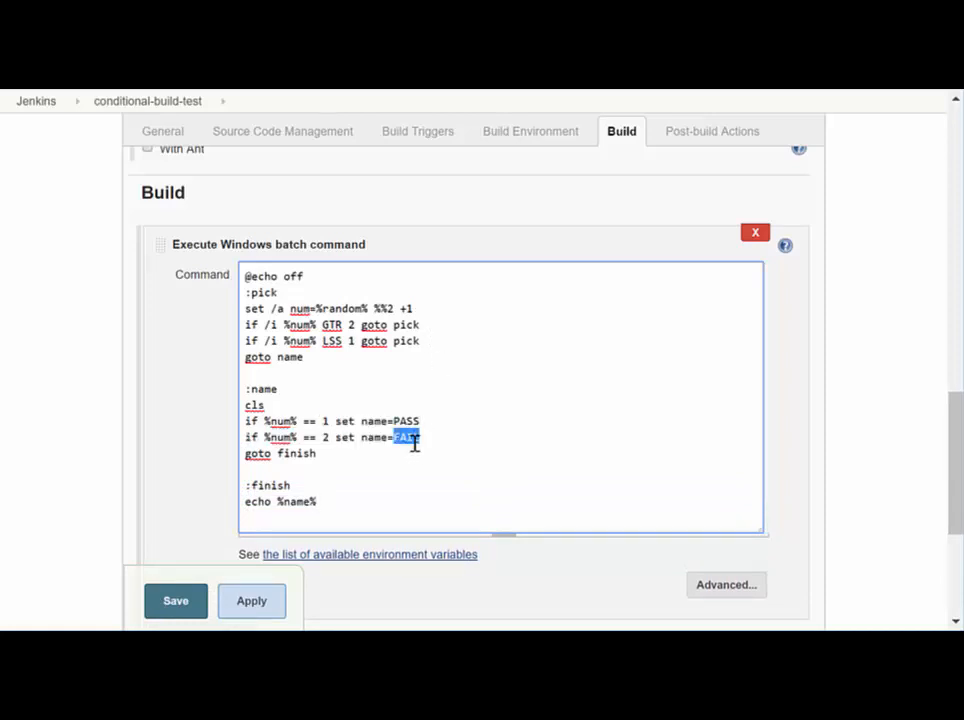
left_click(312, 501)
key("shift+End")
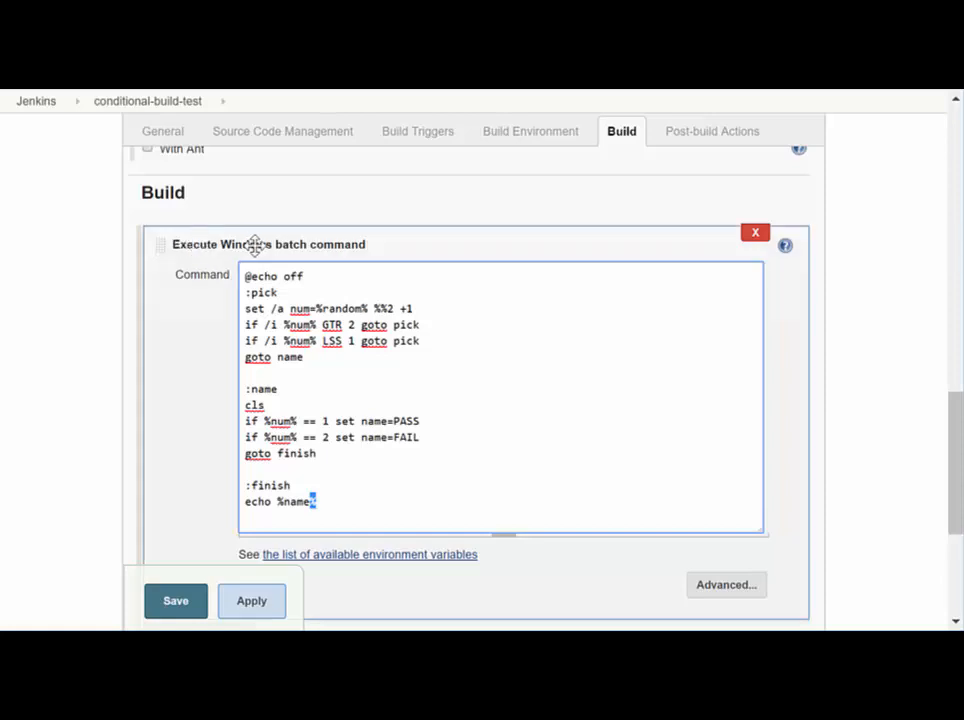
- Save the job configuration and run the conditional-build-test build four times
left_click(181, 599)
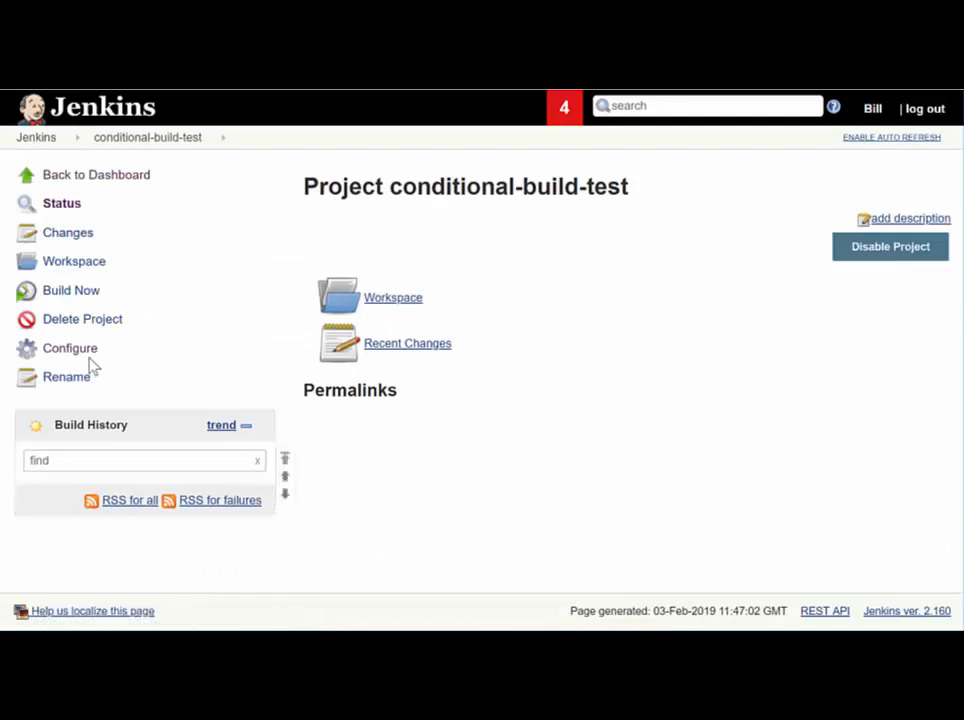
left_click(75, 292)
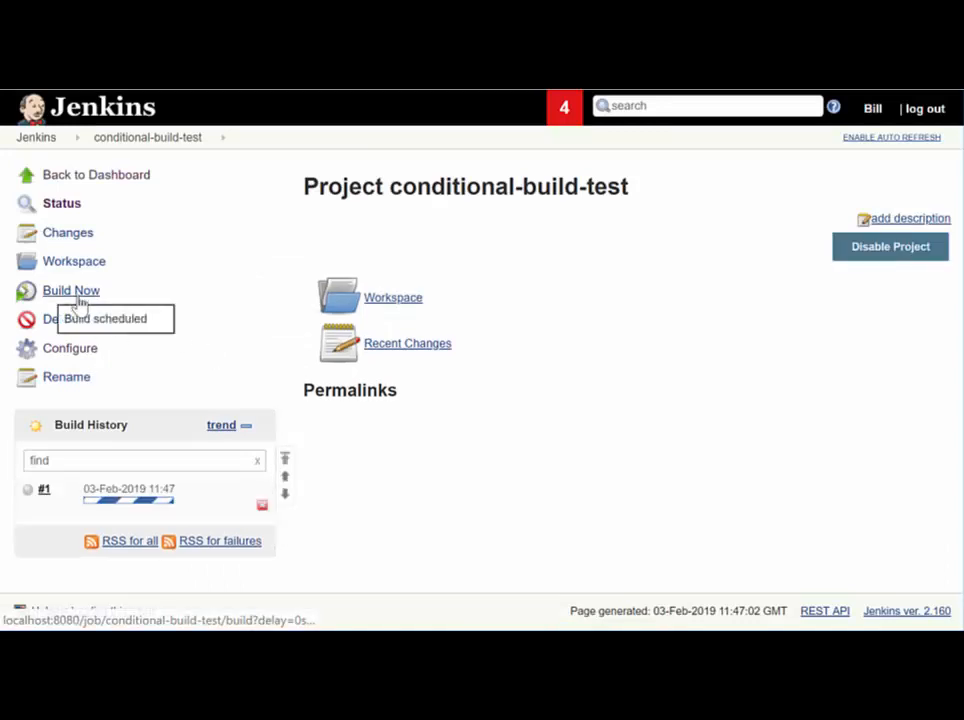
left_click(82, 297)
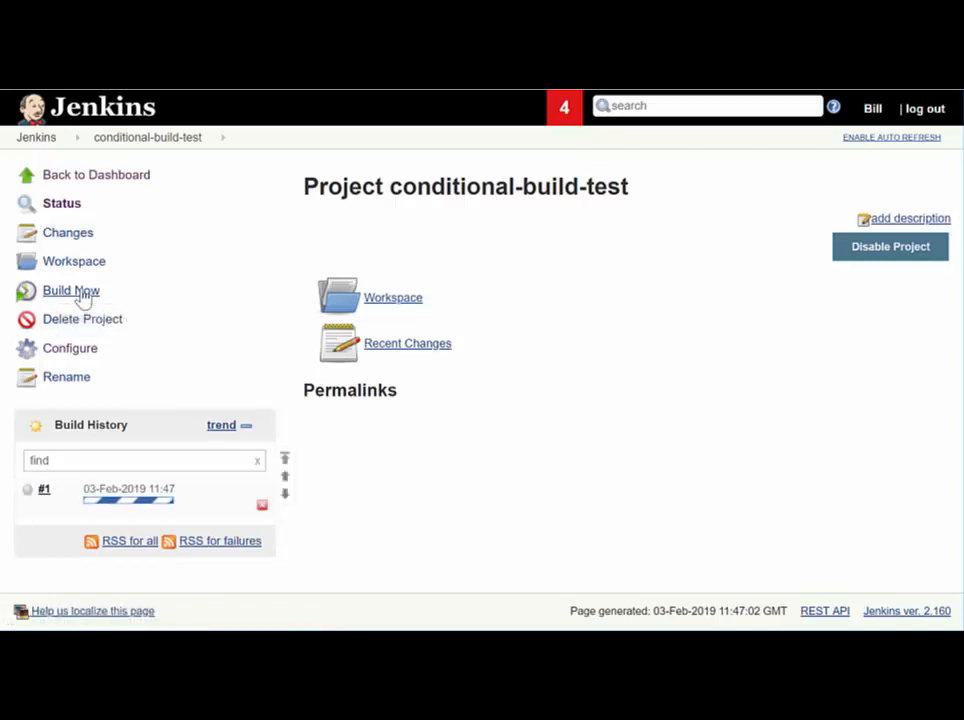
left_click(82, 298)
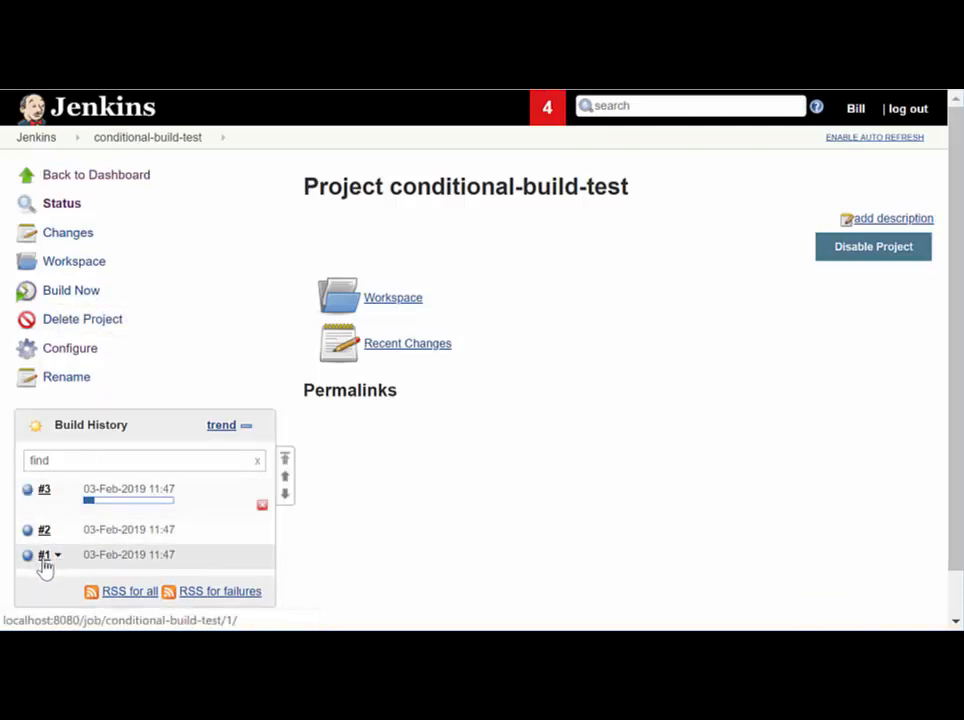
left_click(62, 292)
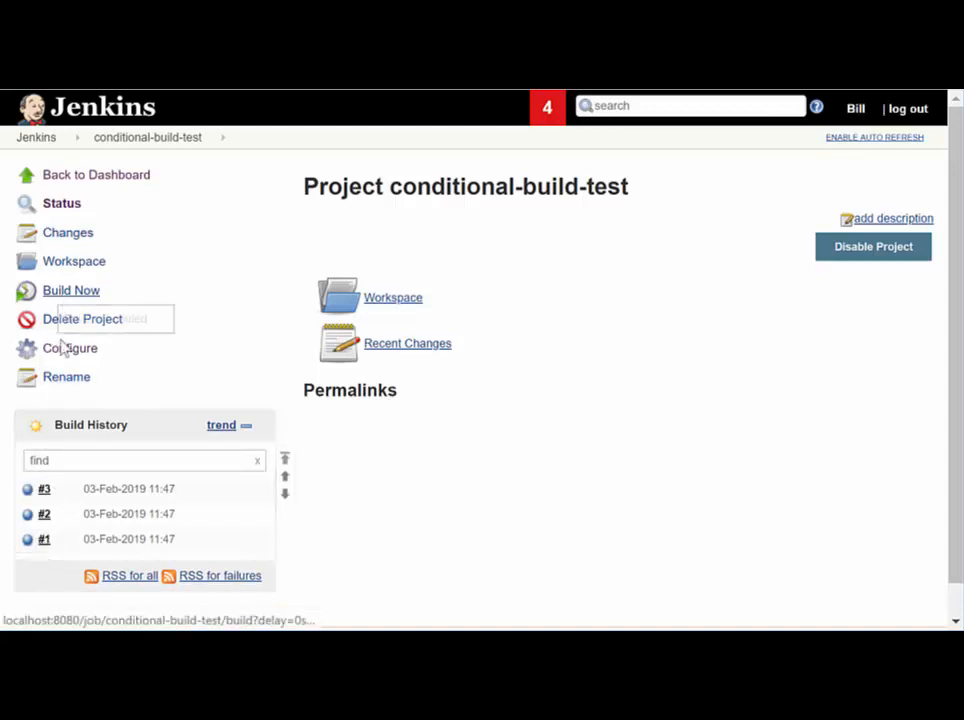
- Inspect the console output of builds #1 to #4 for the value echoed by the batch script
left_click(44, 540)
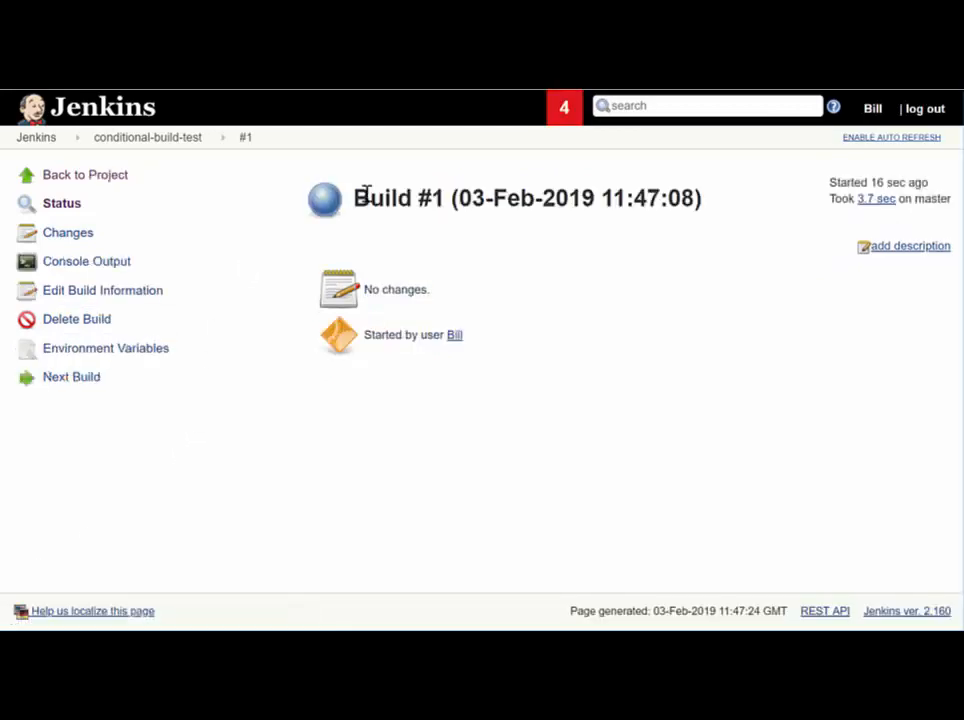
left_click_drag(458, 197, 370, 199)
left_click(86, 267)
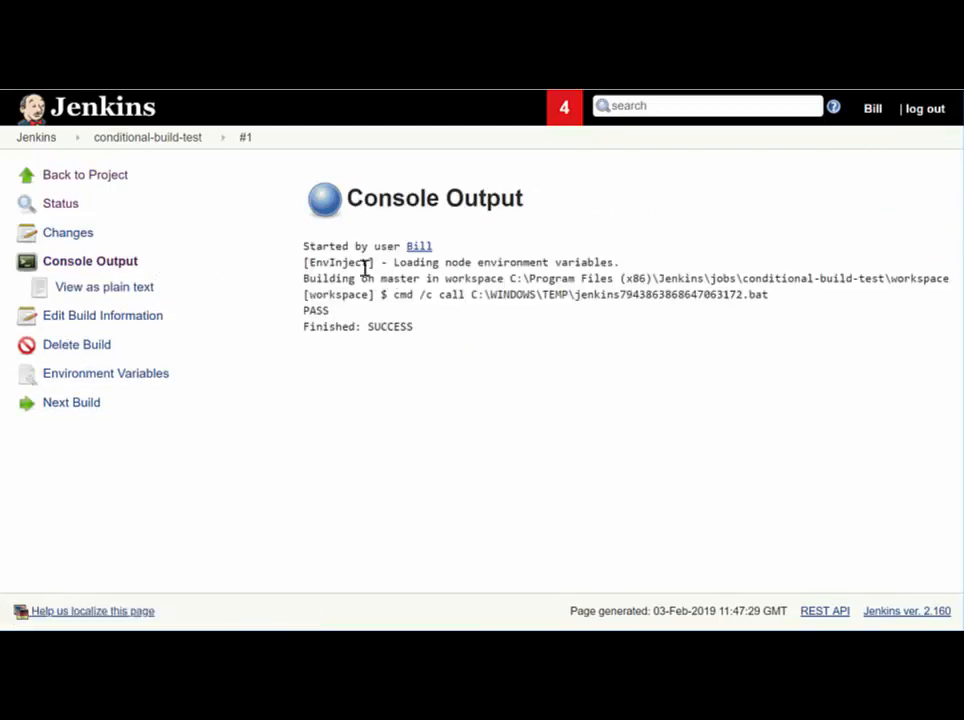
double_click(309, 312)
left_click(85, 409)
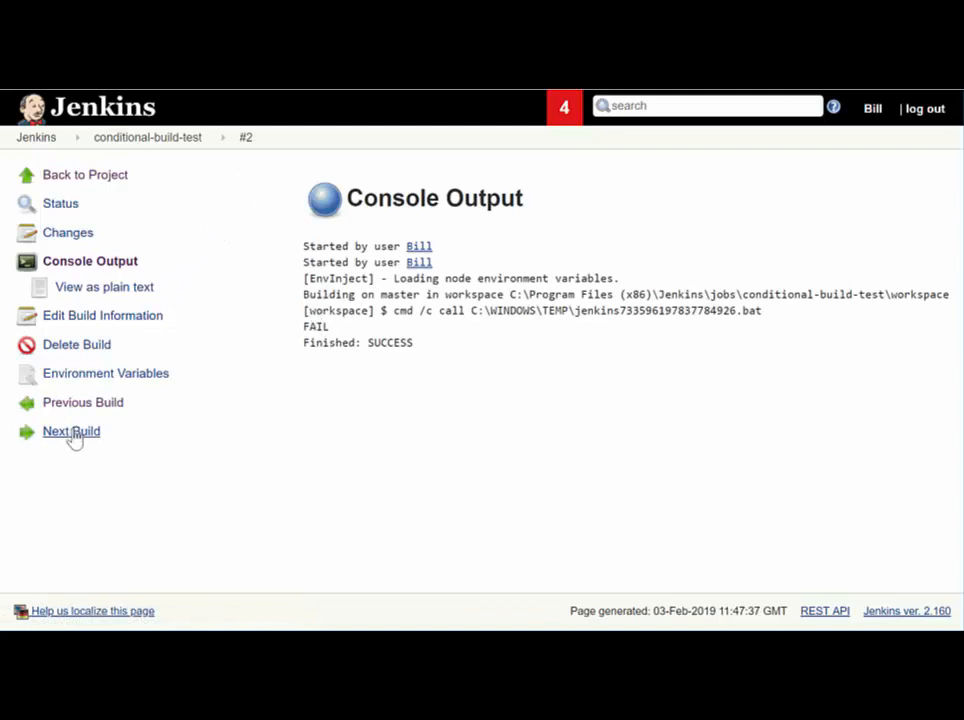
left_click(74, 434)
left_click(113, 346)
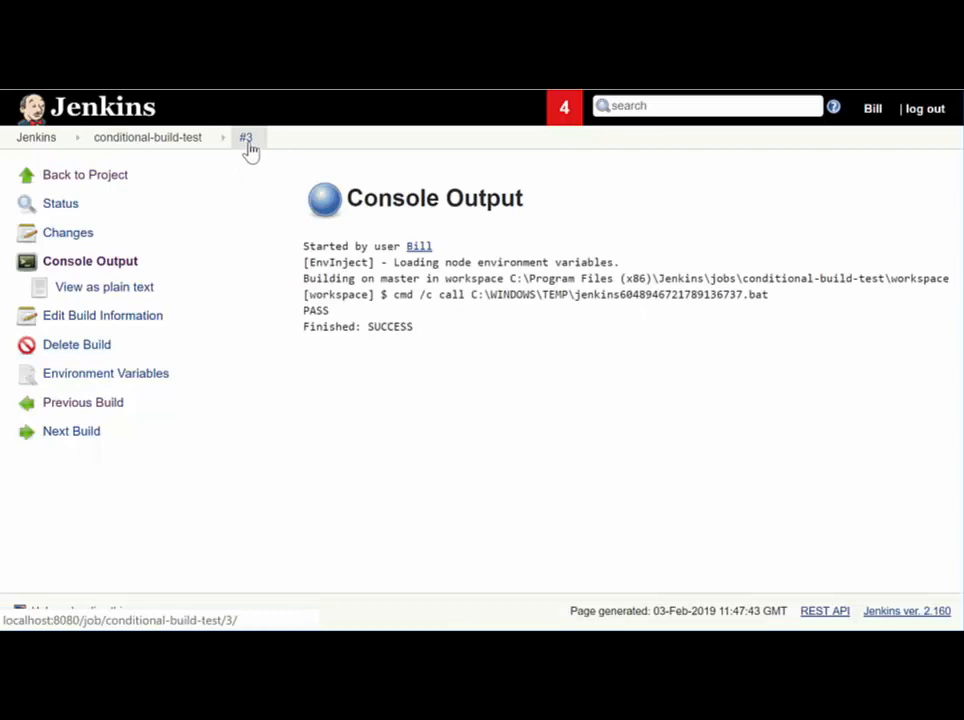
left_click(72, 434)
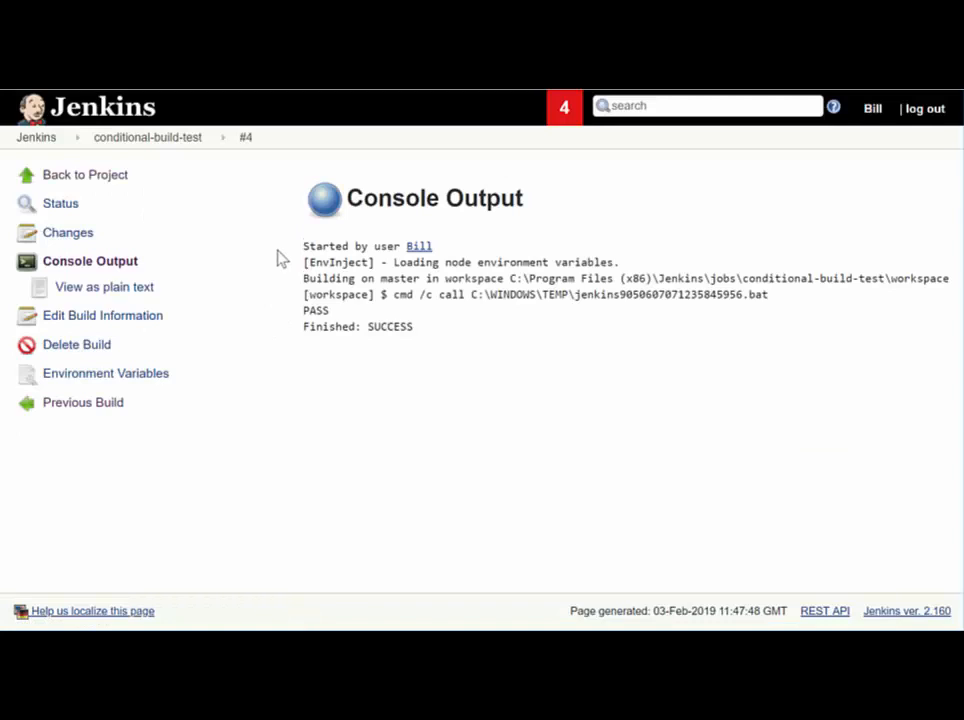
double_click(325, 312)
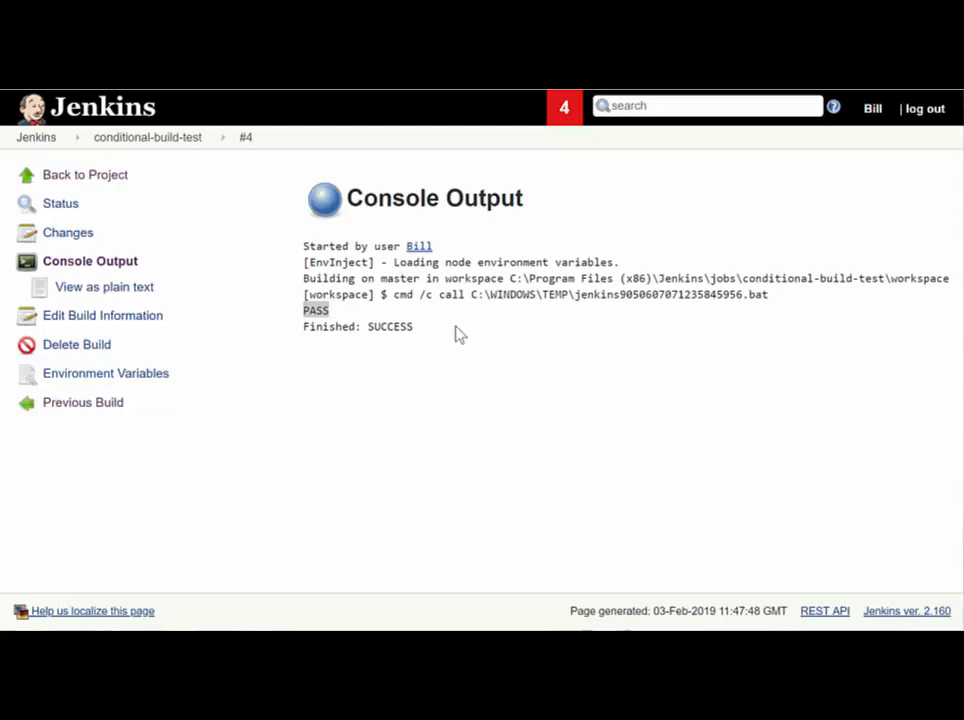
- Open the conditional-build-test project's configuration and add a Conditional step (single) after the existing batch command
double_click(316, 311)
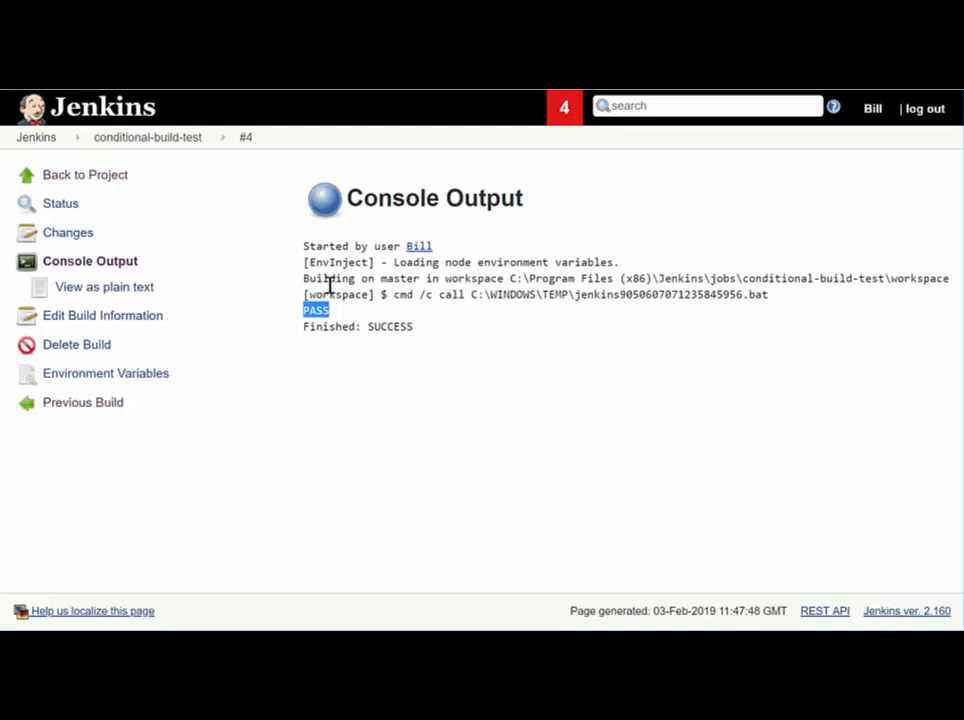
left_click(170, 146)
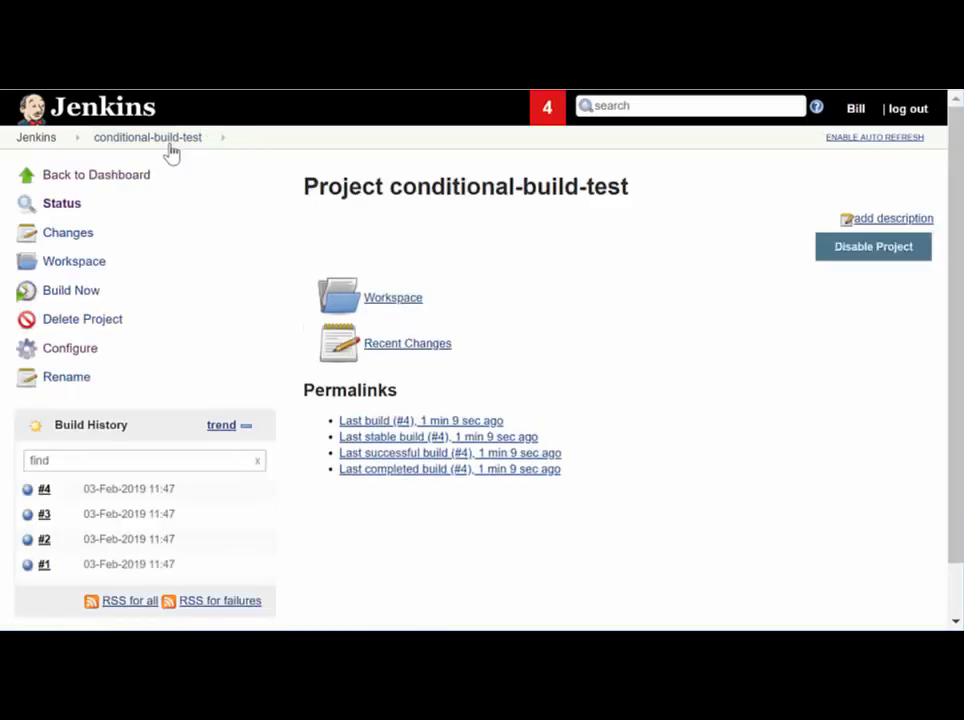
left_click(70, 349)
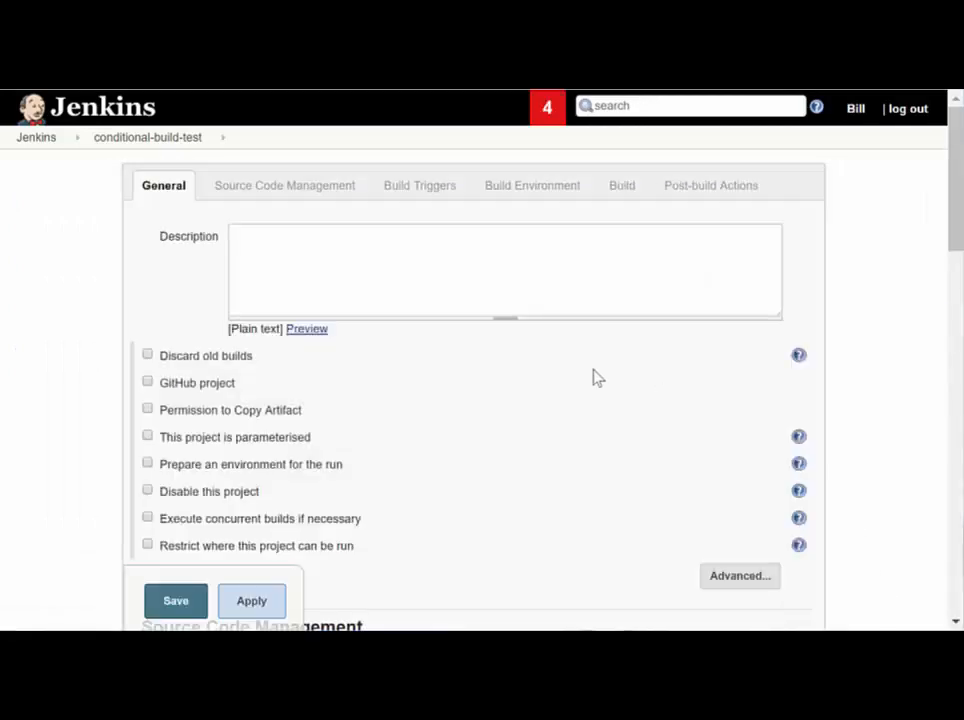
scroll(550, 405, "down", 10)
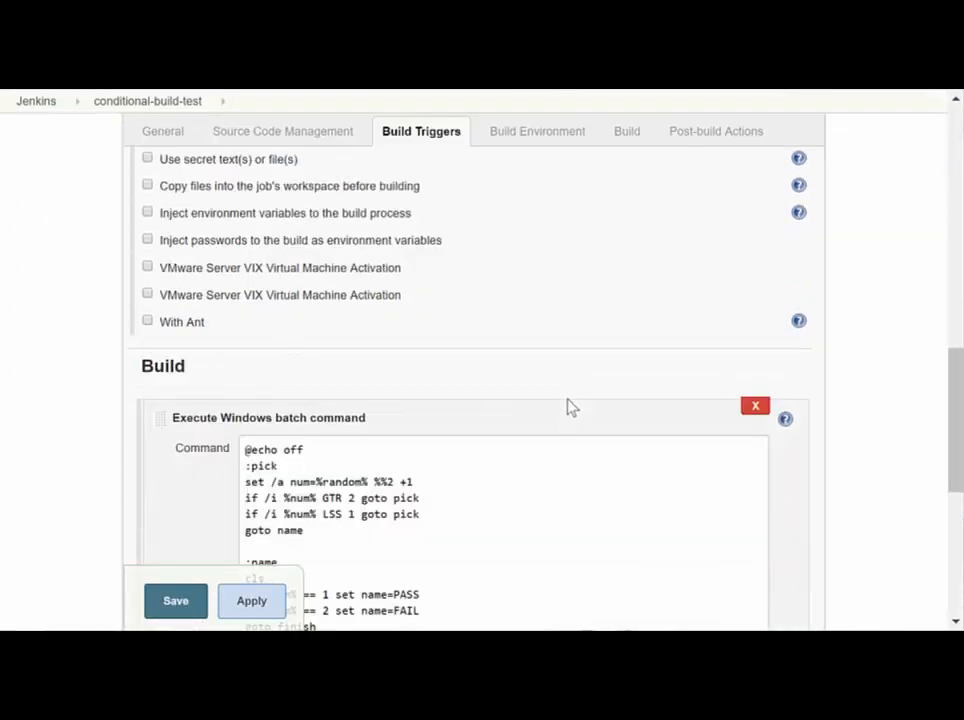
scroll(567, 405, "down", 5)
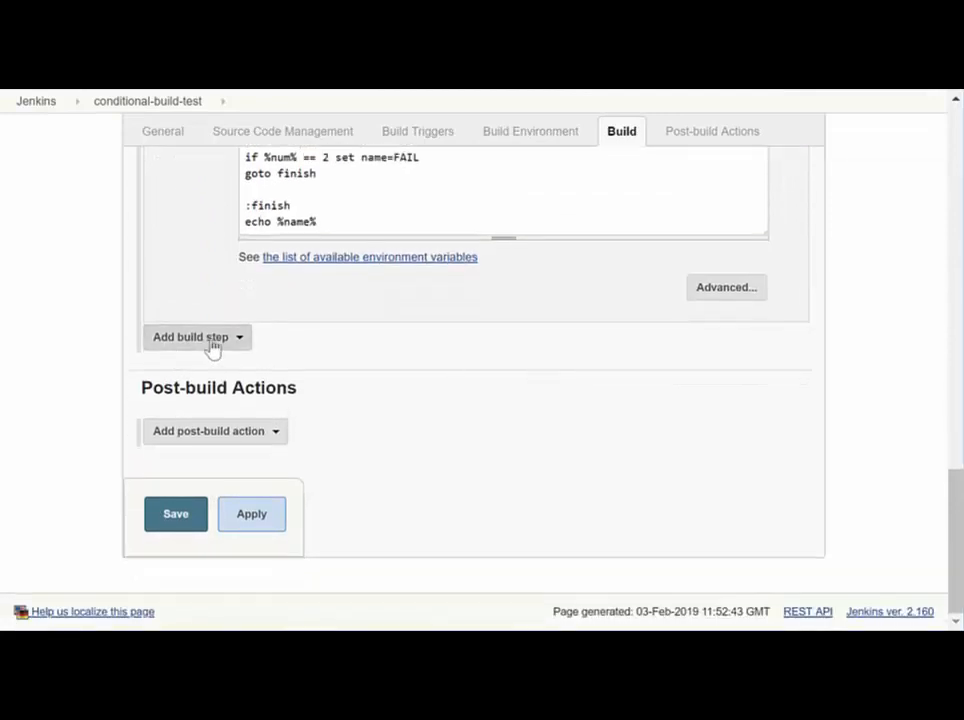
left_click(210, 340)
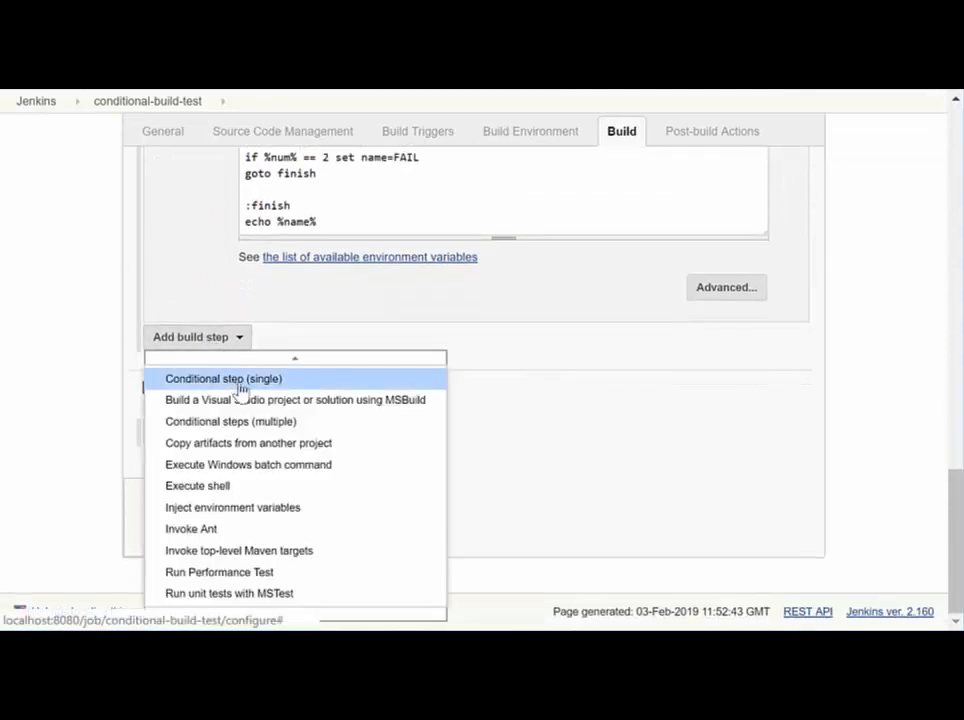
left_click(240, 386)
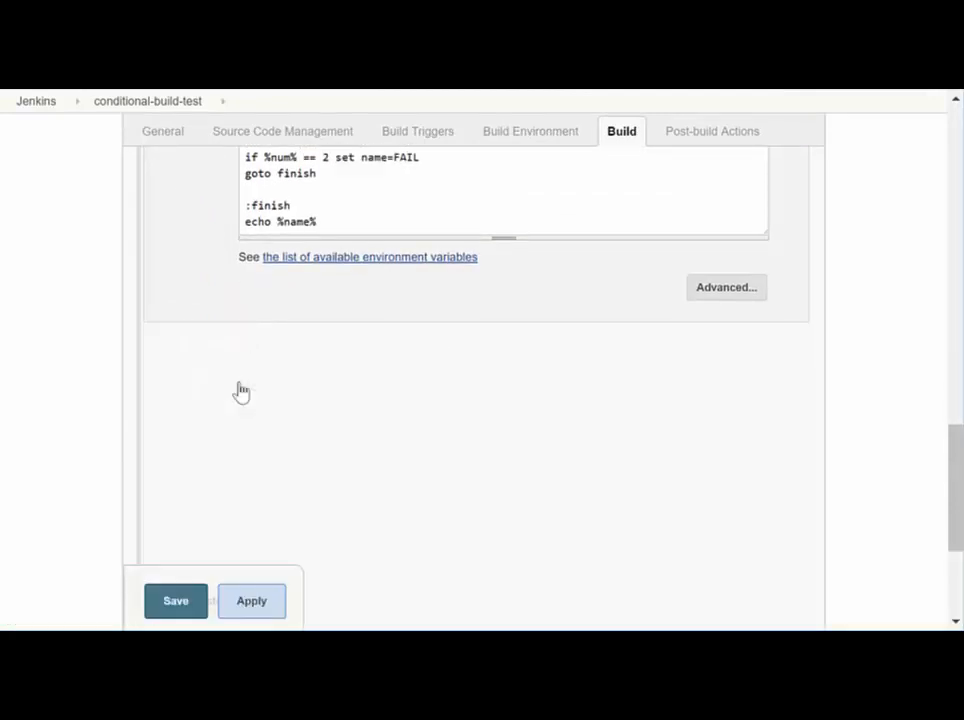
- Set the conditional step to run on Regular expression match with the expression FAIL\W
scroll(323, 394, "down", 1)
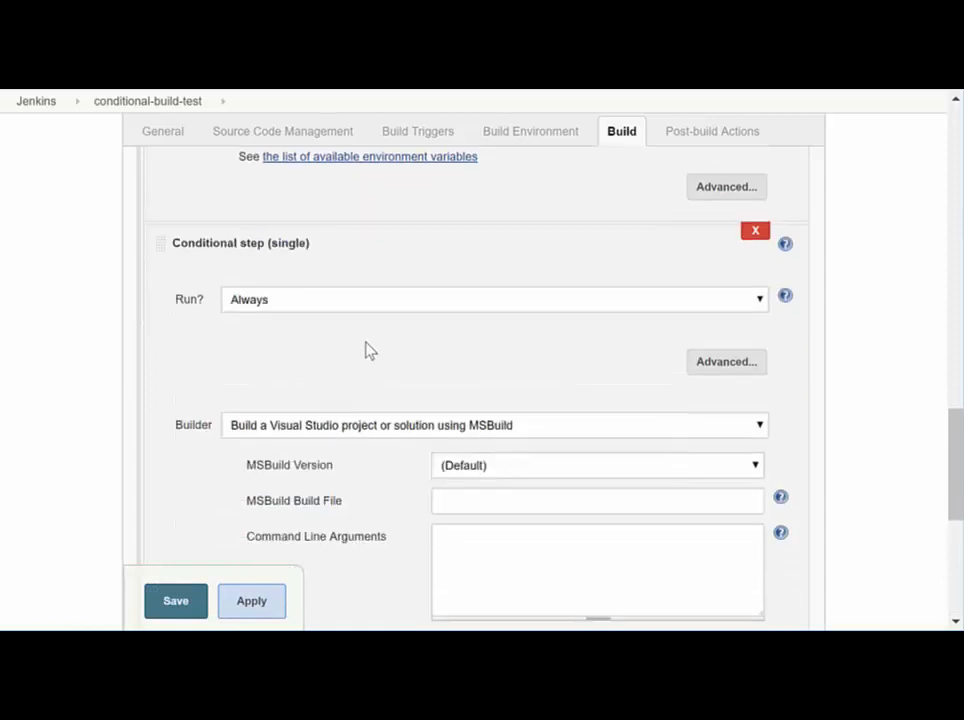
scroll(370, 350, "down", 1)
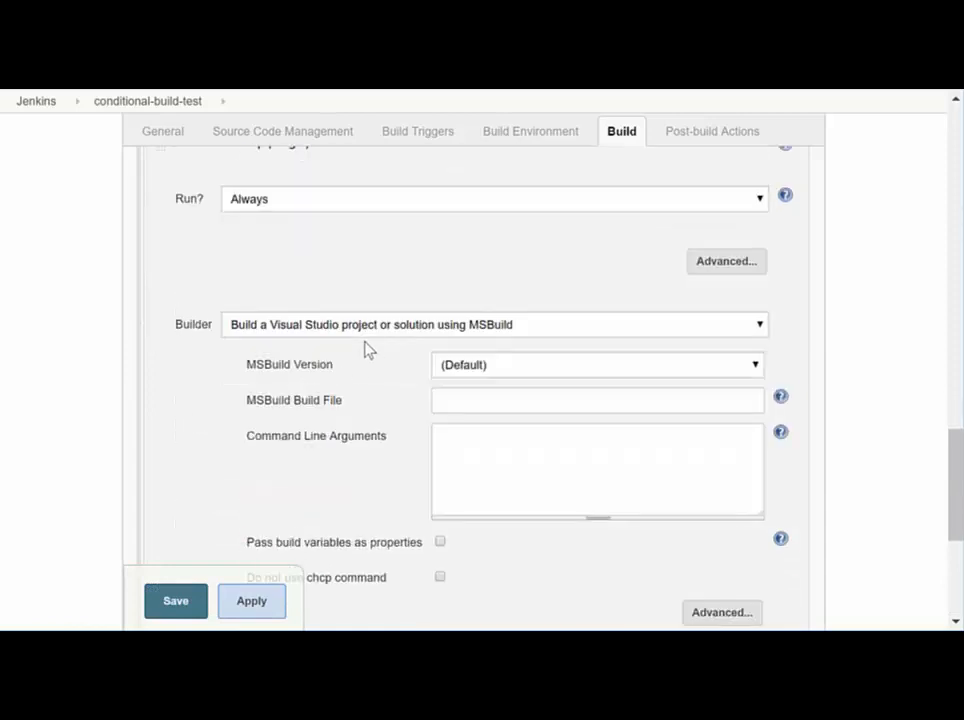
left_click(533, 205)
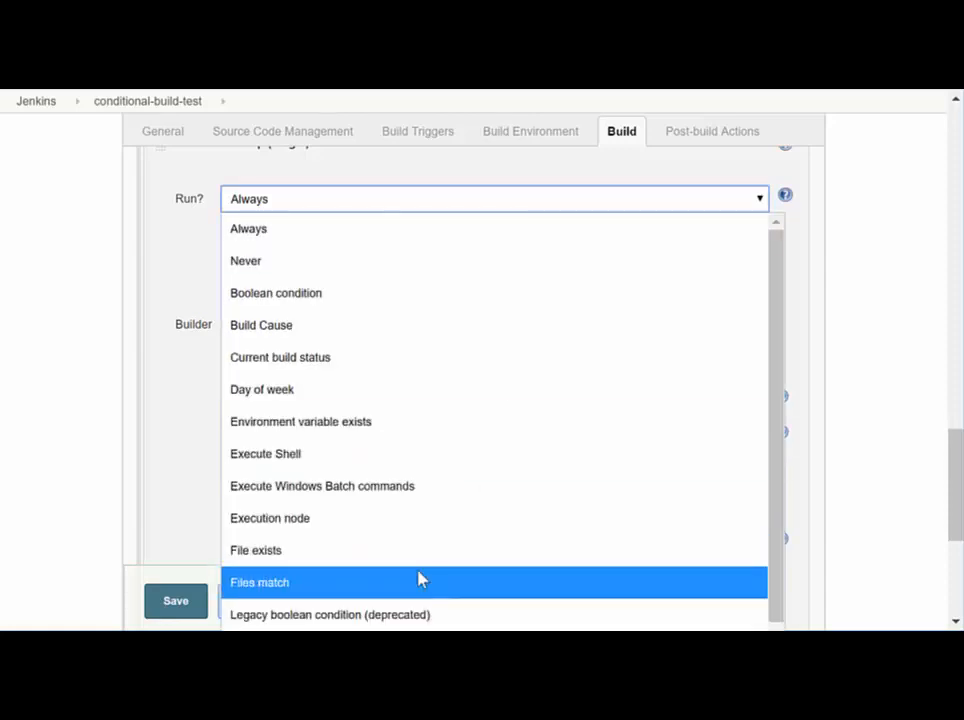
left_click(425, 679)
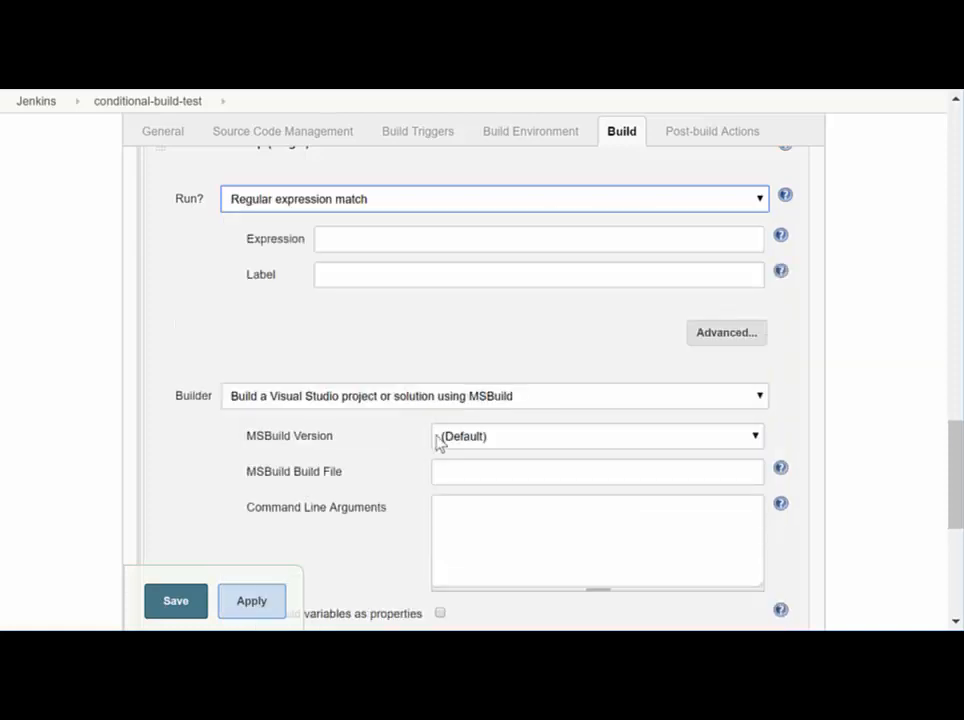
left_click(422, 243)
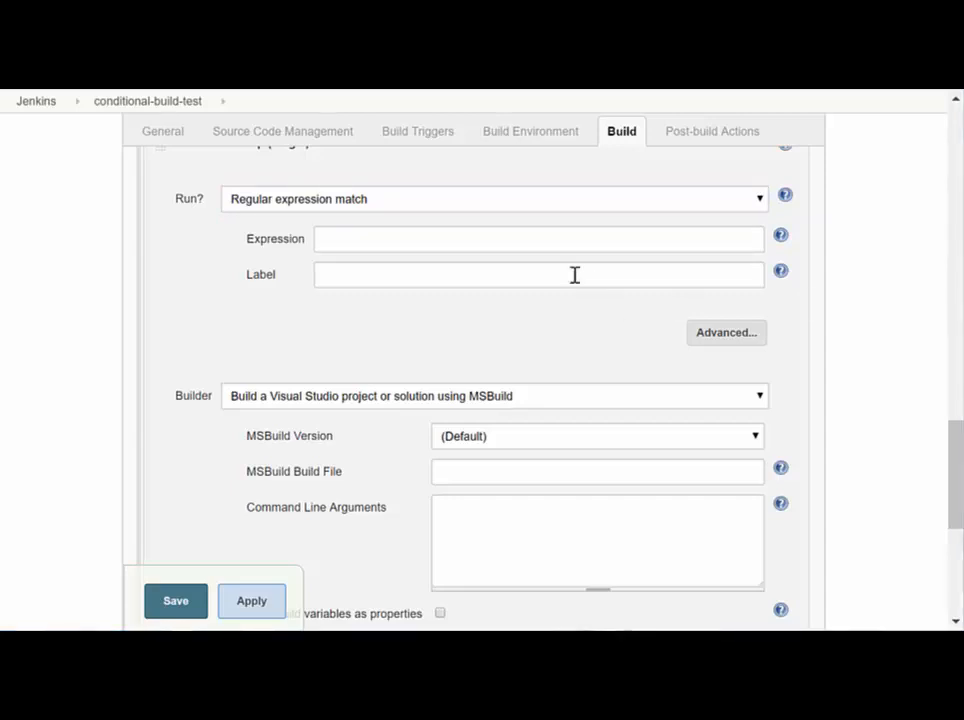
left_click(488, 241)
type("FAIL\\W")
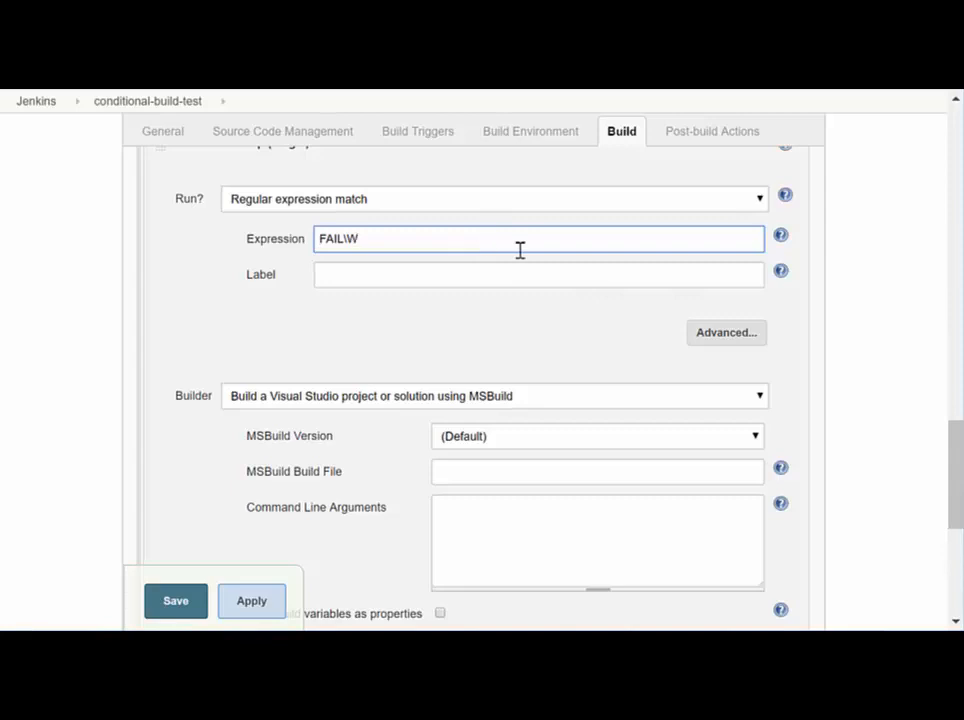
key("shift+Home")
key("Right")
key("shift+End")
- Set the condition's label to ${BUILD_LOG_MULTILINE_REGEX, regex="FAIL", maxMatches=1, showTruncatedLines=false}
left_click(521, 278)
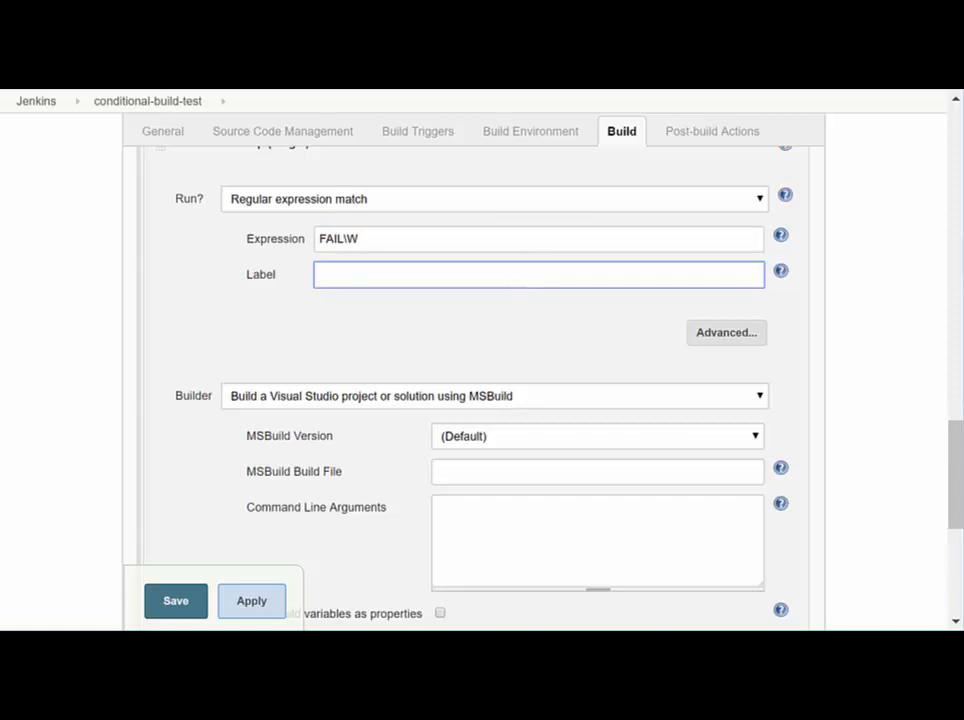
key("alt+Tab")
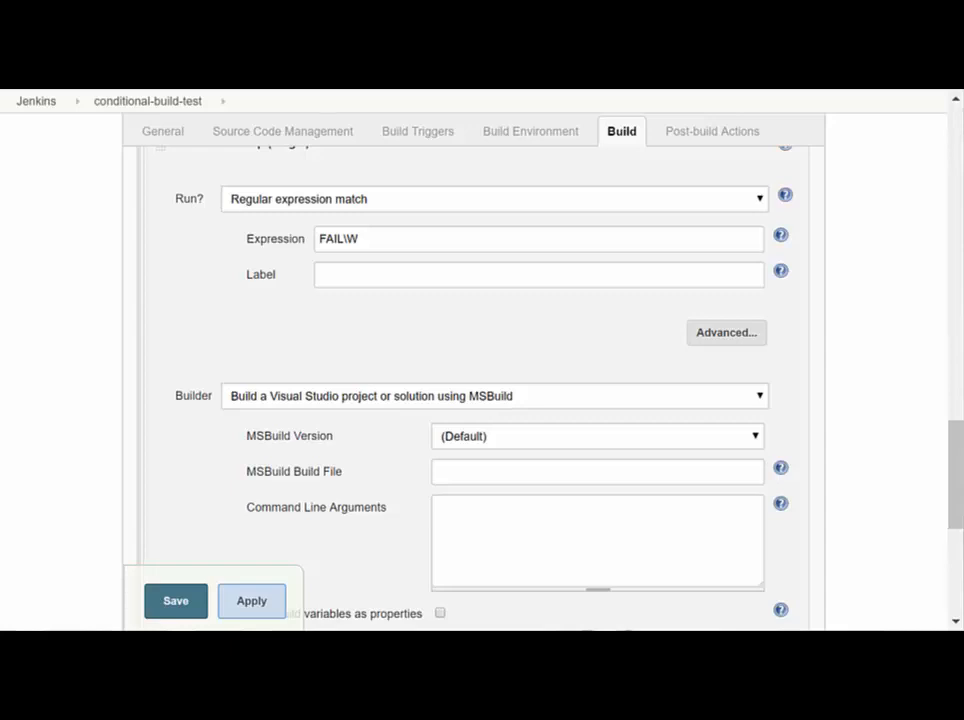
left_click(496, 274)
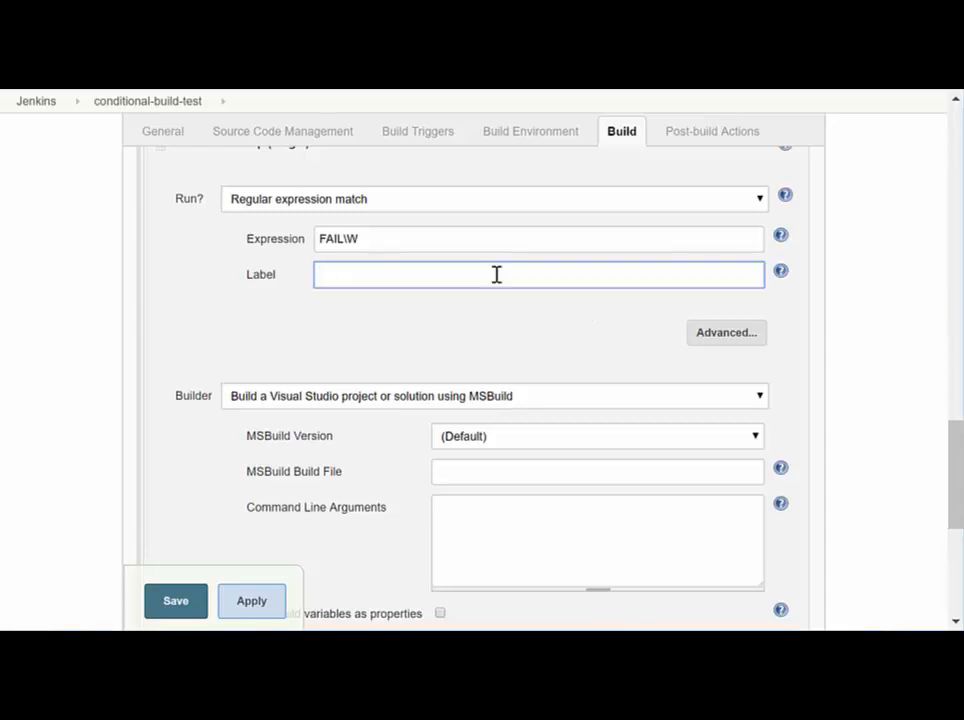
type("${BUILD_LOG_MULTILINE_REGEX")
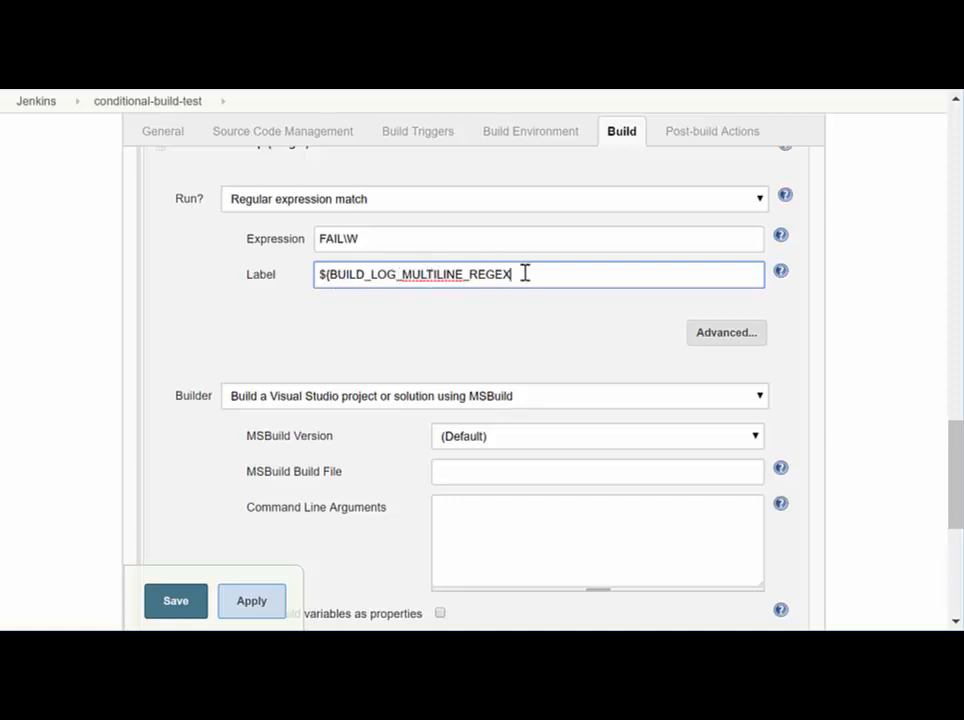
left_click_drag(525, 273, 299, 286)
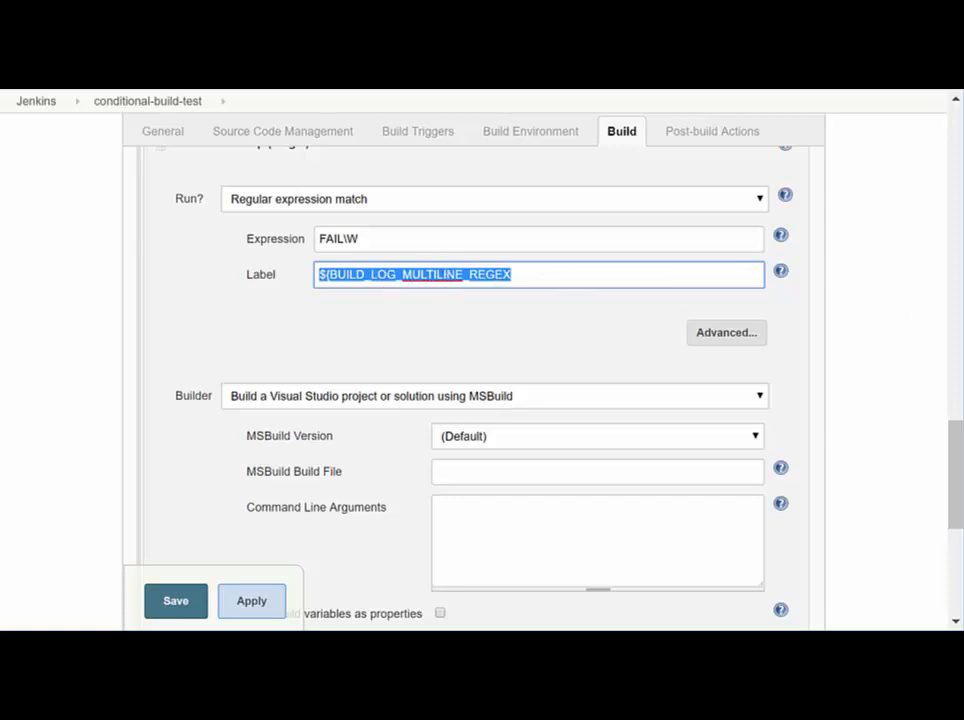
key("alt+Tab")
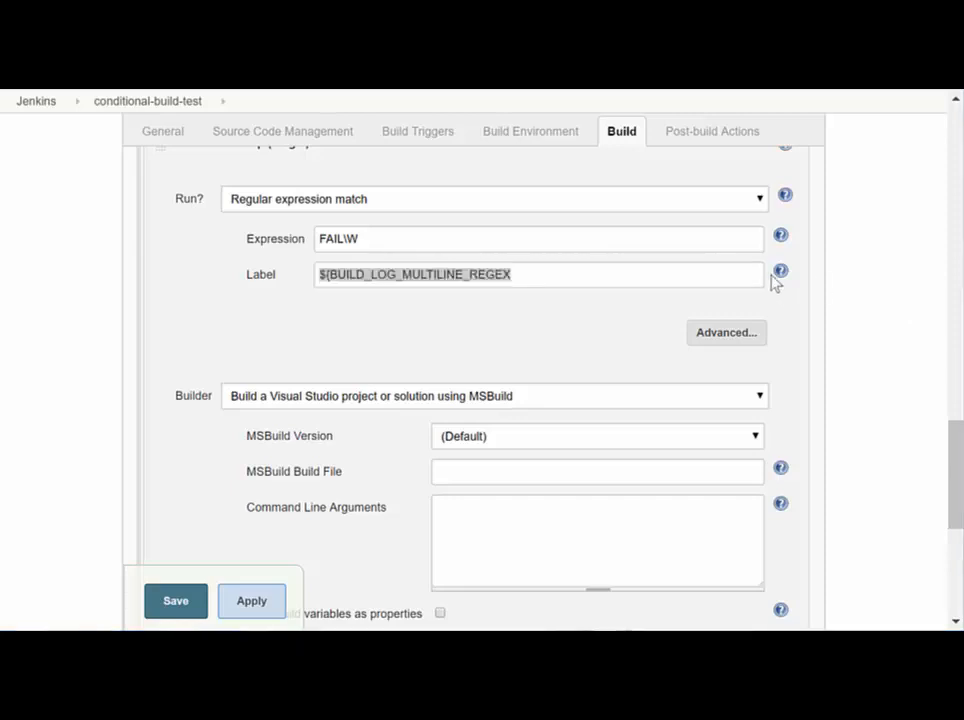
left_click(640, 278)
type(", regex=\"FAIL\", maxMatches=1, showTruncatedLines=false}")
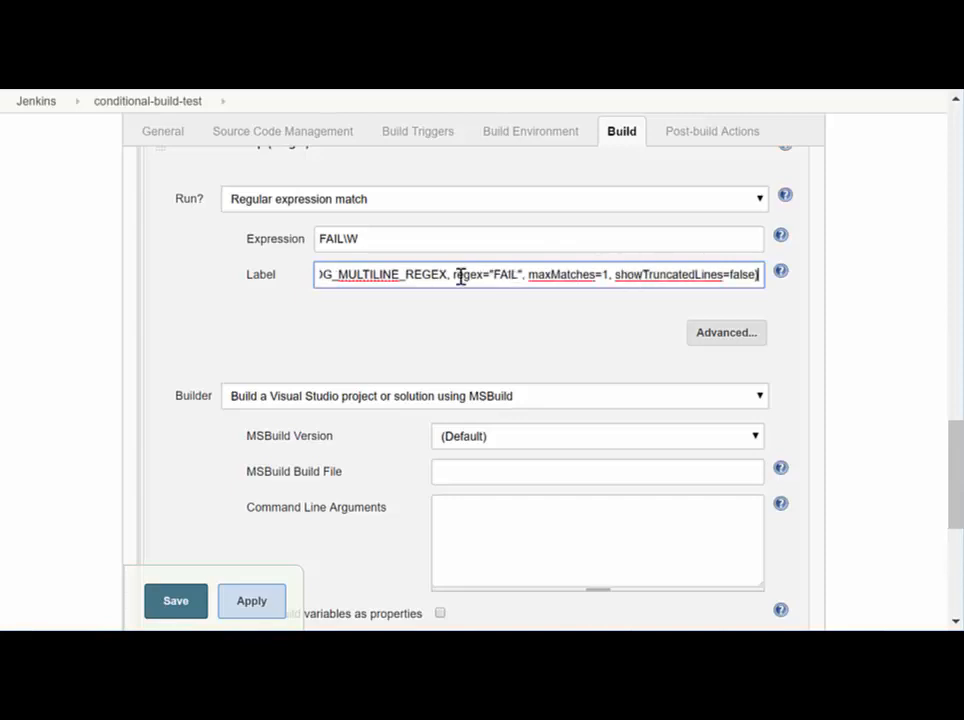
- Examine the label's regex, maxMatches and showTruncatedLines arguments and compare the label with the expression
left_click_drag(456, 275, 606, 274)
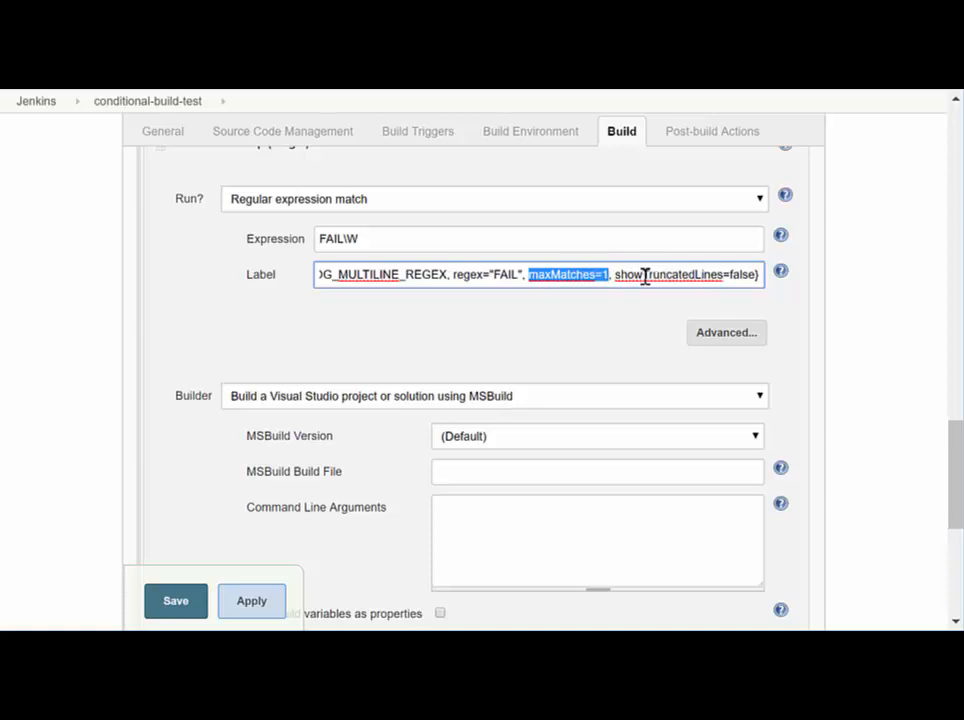
left_click_drag(617, 274, 757, 275)
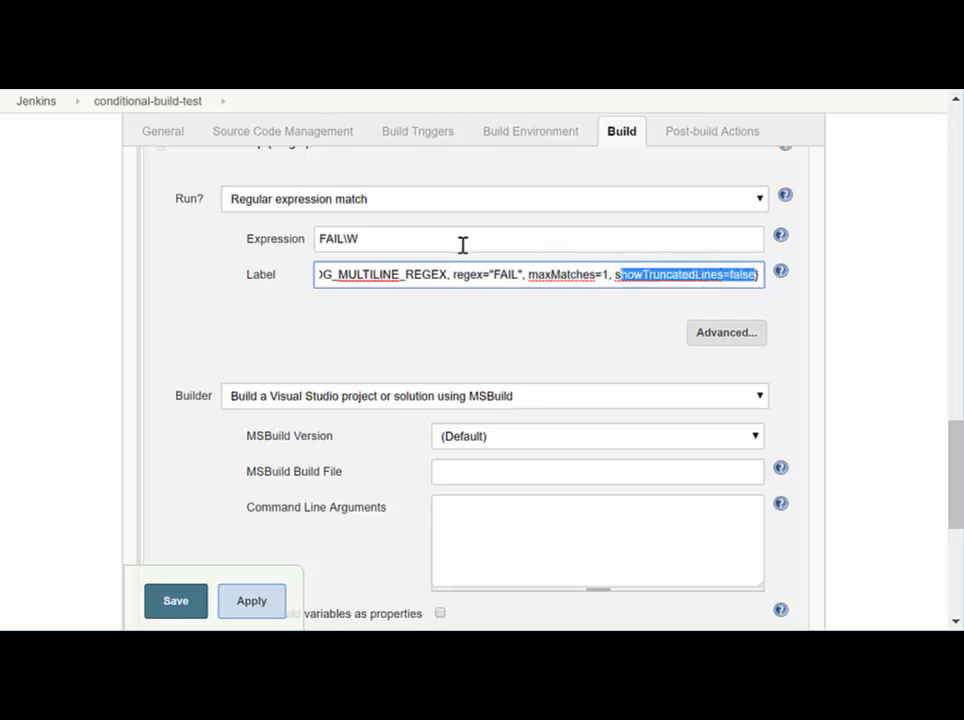
left_click_drag(465, 247, 308, 249)
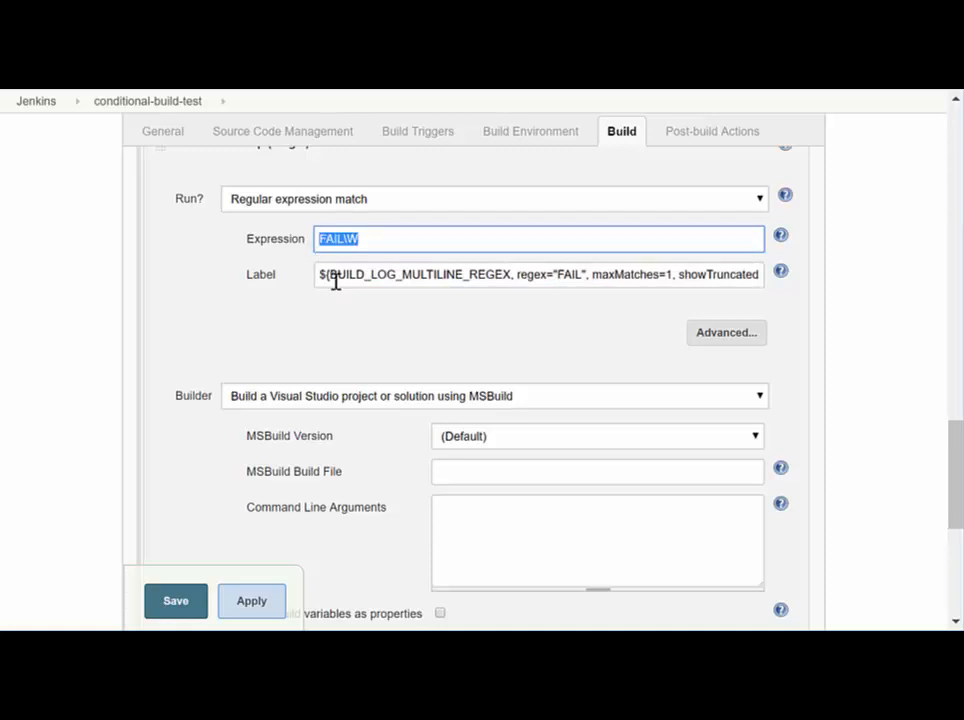
left_click_drag(325, 275, 679, 279)
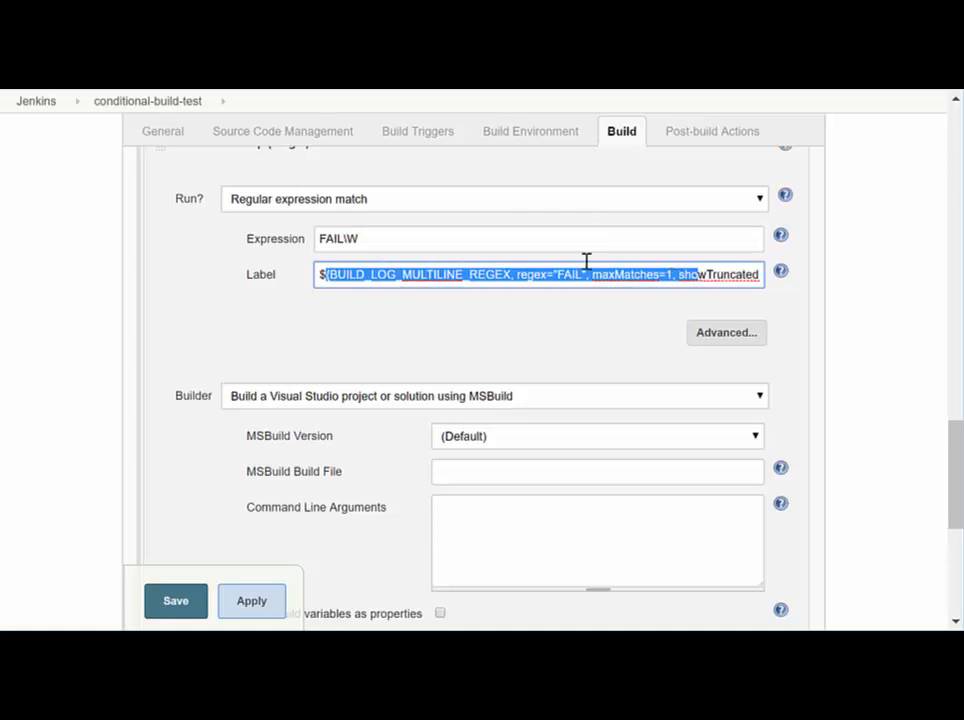
left_click_drag(450, 239, 325, 235)
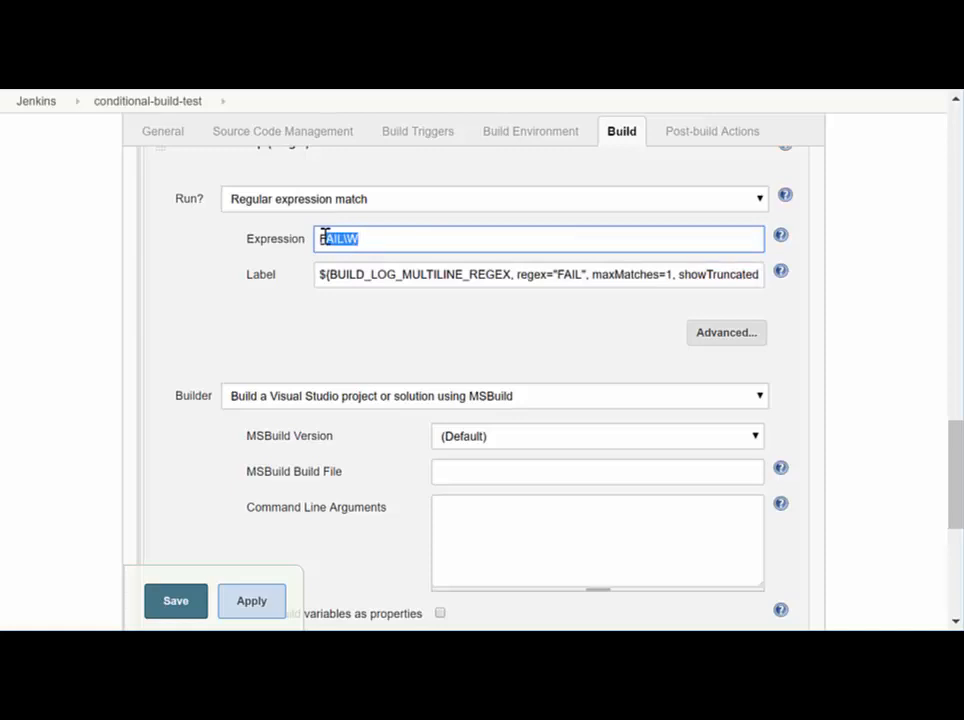
- Set the conditional step's builder to Execute Windows batch command and enter the comment REM re-run test as its command
left_click(755, 405)
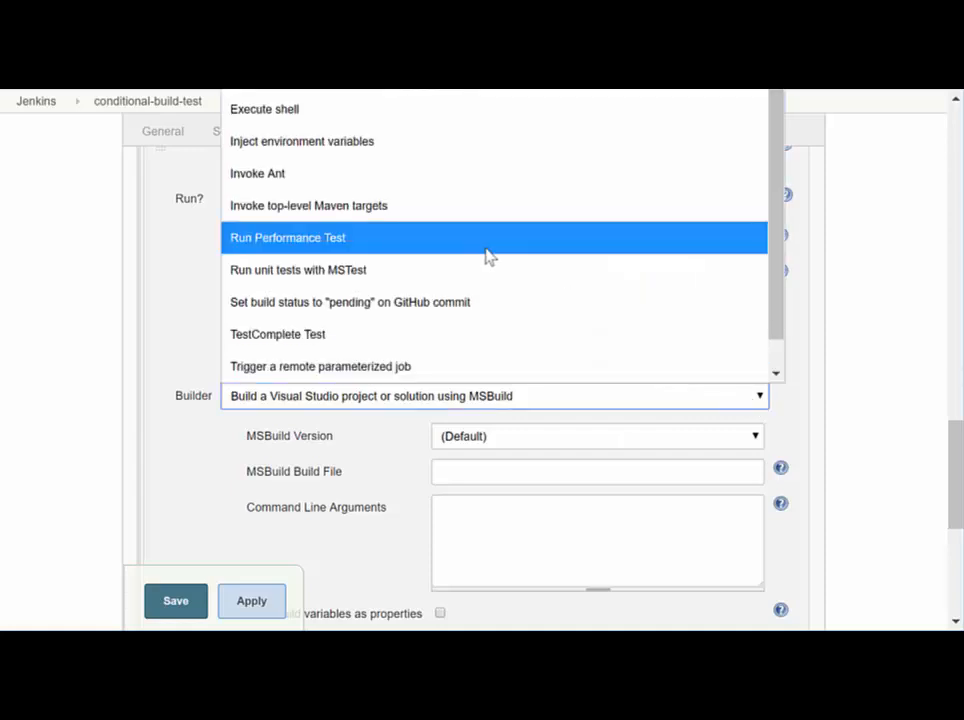
scroll(469, 204, "up", 1)
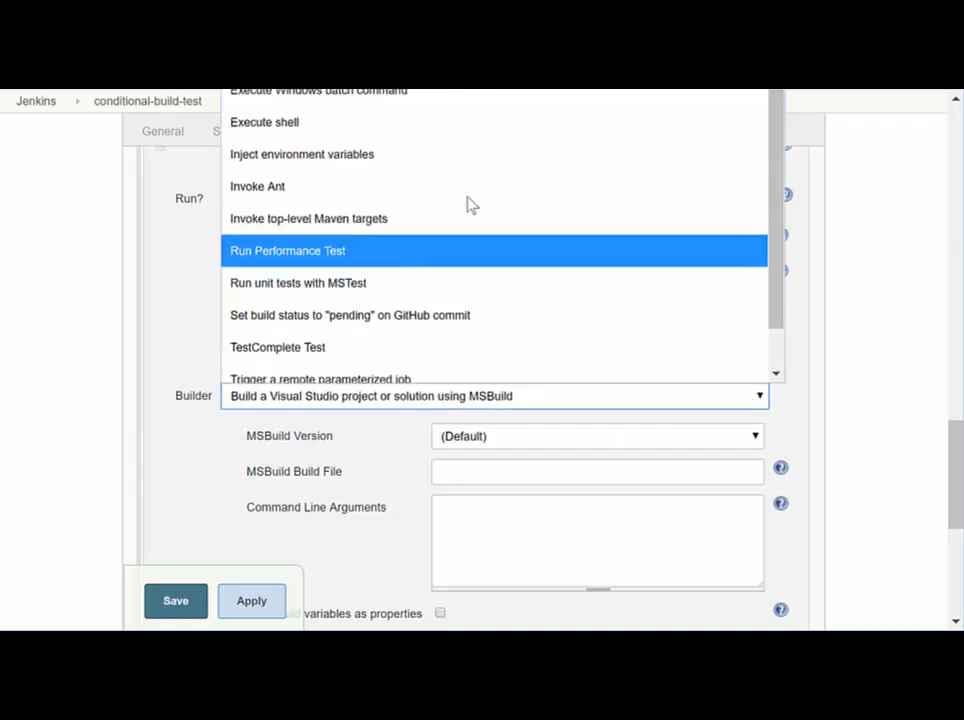
left_click(430, 95)
left_click(431, 465)
type("RE")
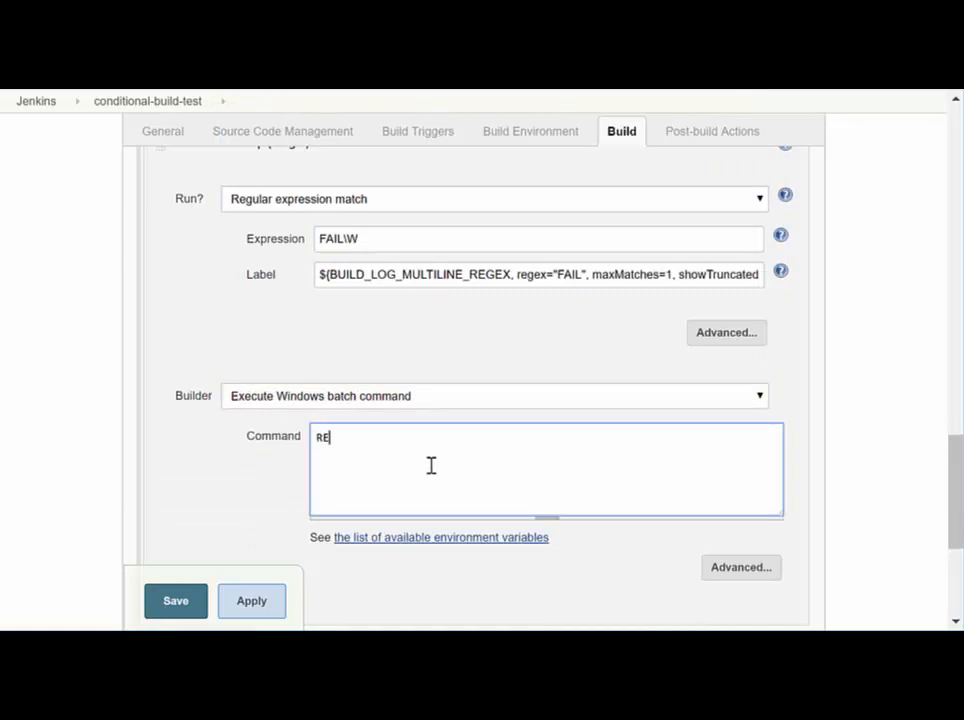
type("M re-run test")
- Copy the whole PASS/FAIL script from the first batch command into the conditional step's command, below the REM line
scroll(525, 430, "up", 4)
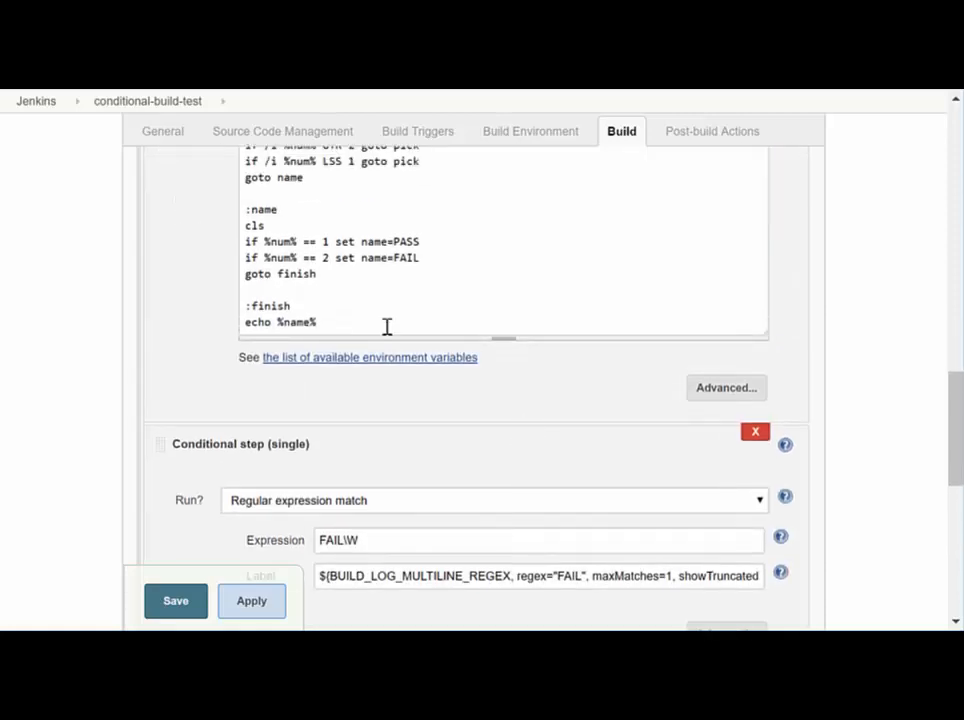
scroll(372, 292, "up", 1)
left_click_drag(241, 198, 424, 357)
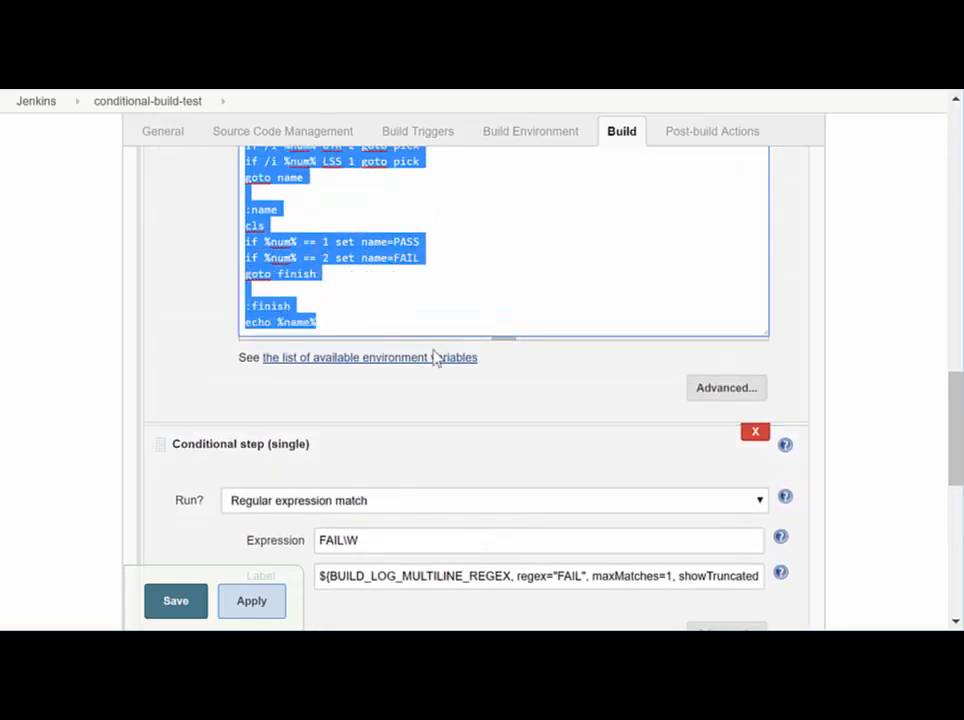
scroll(432, 342, "down", 6)
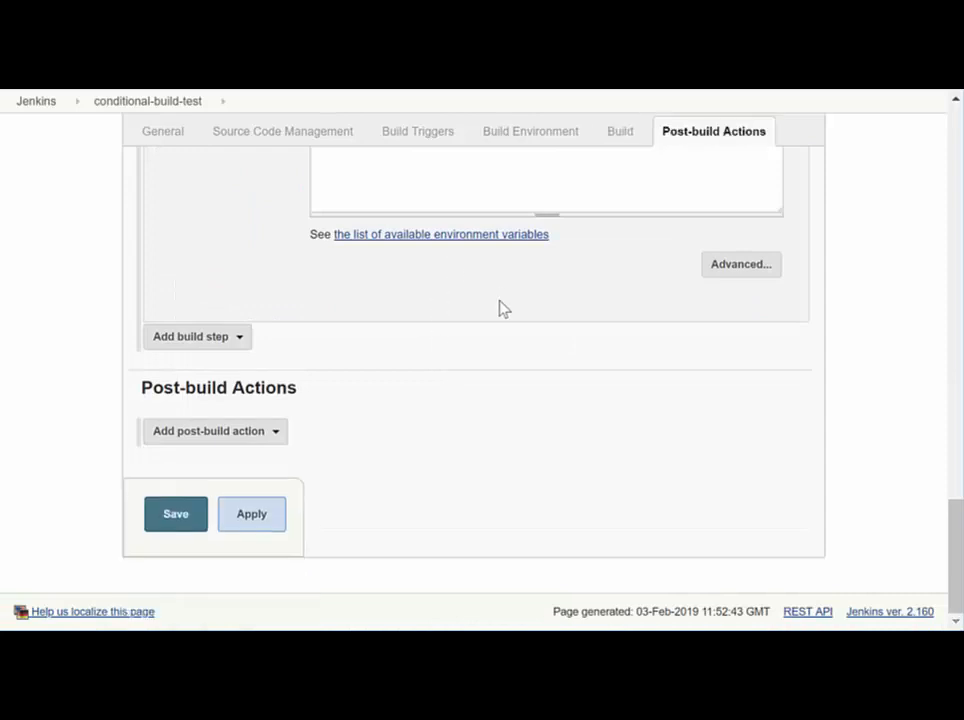
scroll(500, 315, "up", 2)
left_click(497, 336)
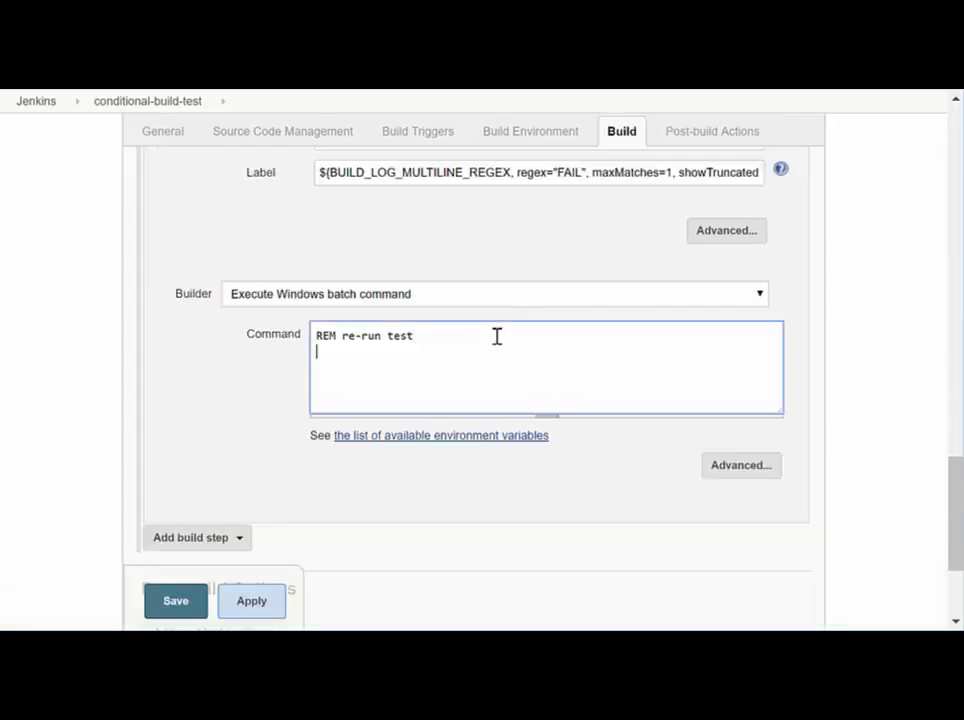
key("ctrl+v")
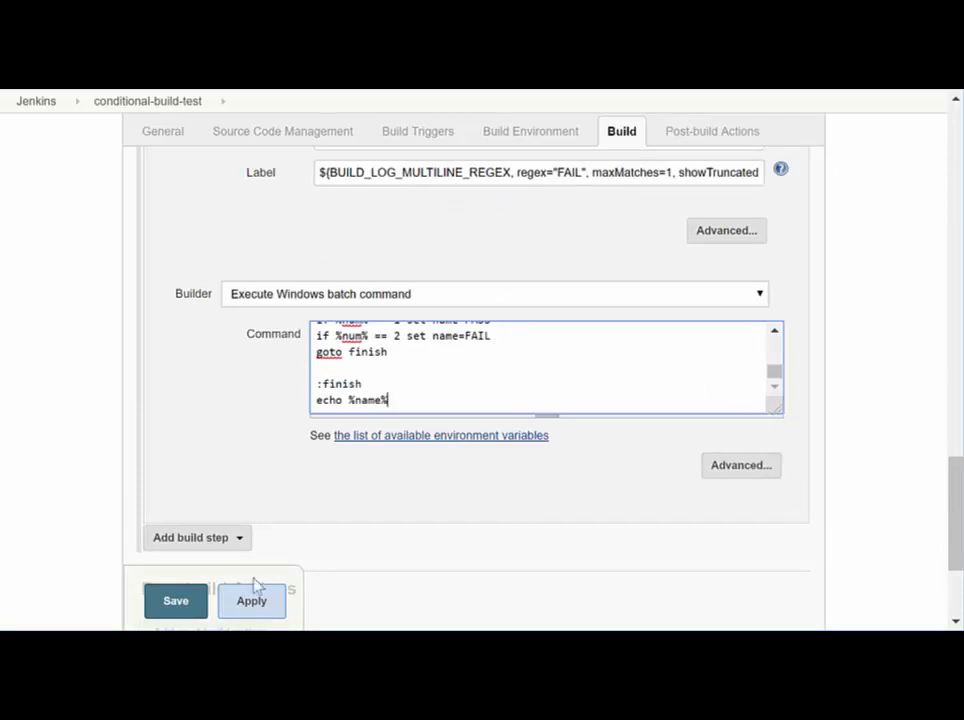
- Save the job configuration with the conditional step and start a new conditional-build-test build
left_click(185, 610)
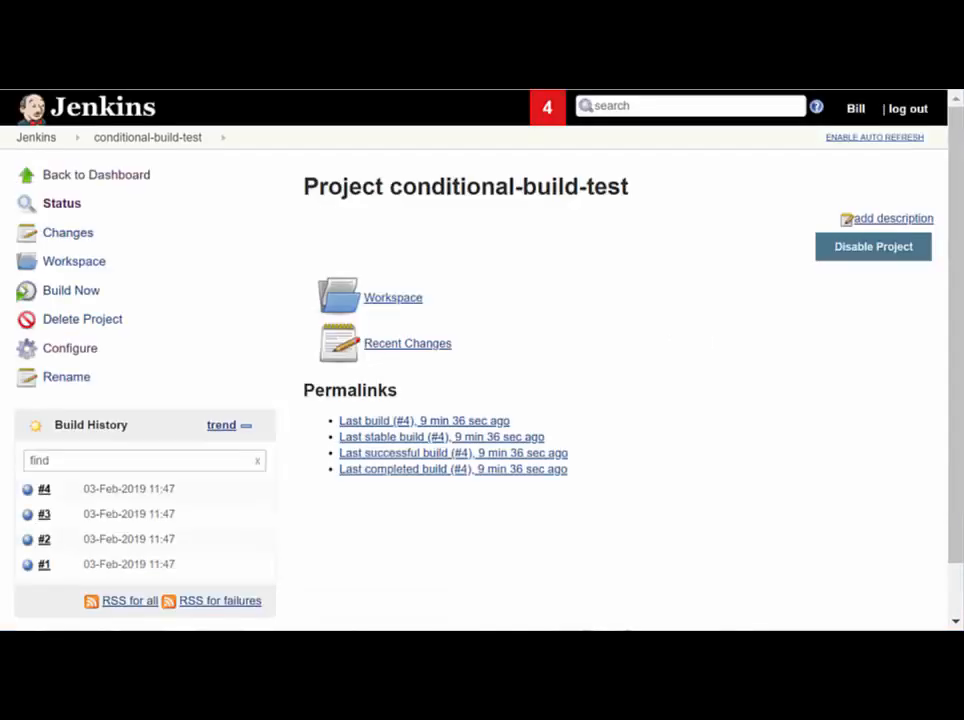
left_click(85, 298)
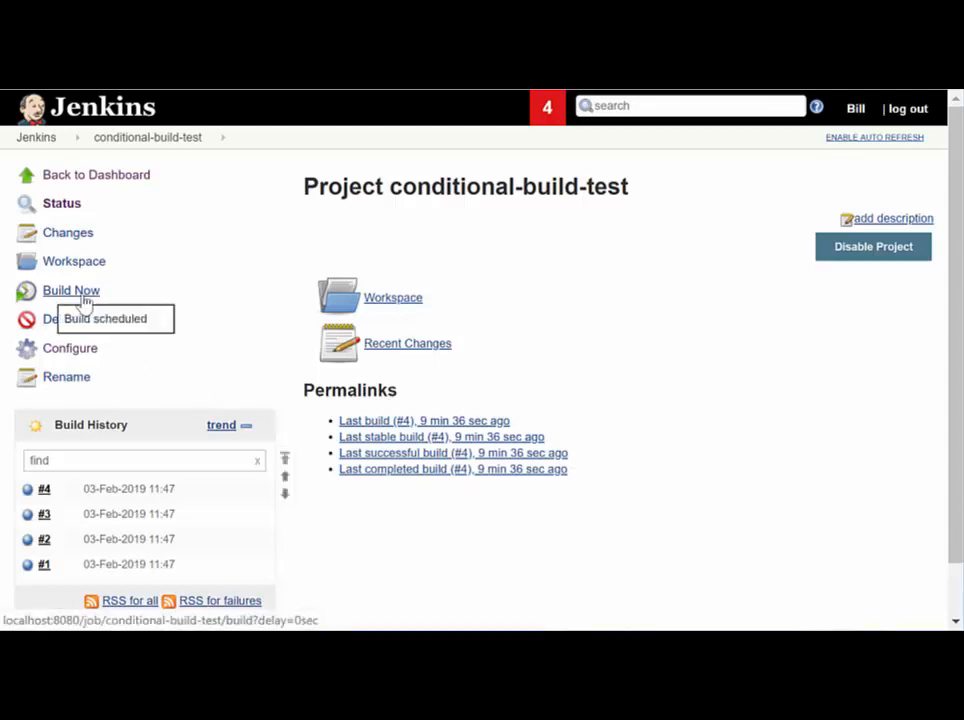
- Start another conditional-build-test build and review build #6's console output: the script result, the run condition's label and the final status
left_click(85, 299)
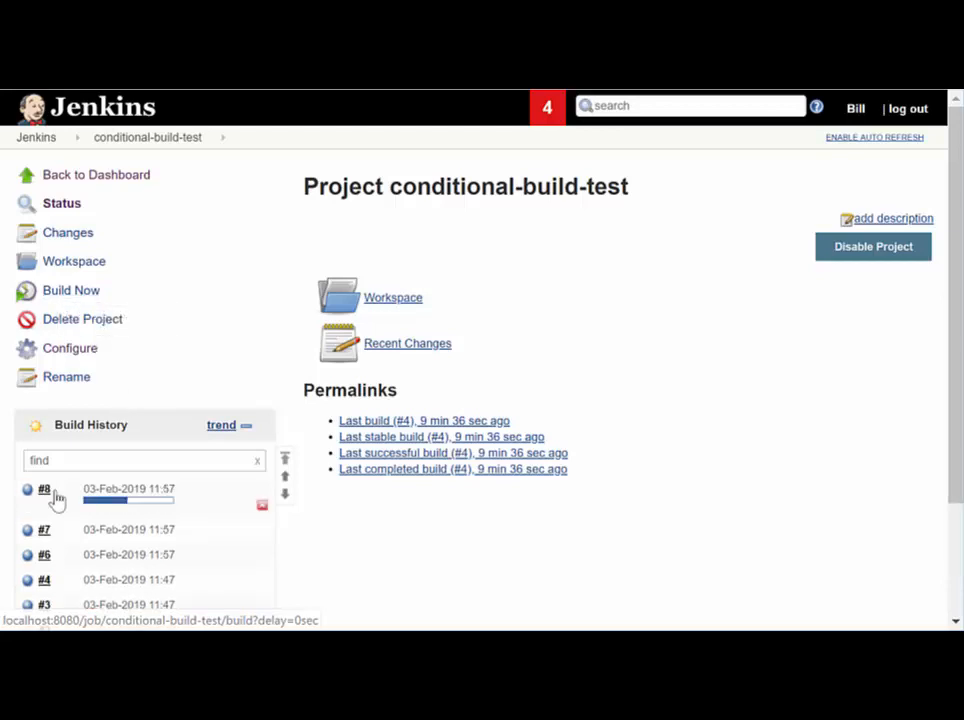
left_click(57, 556)
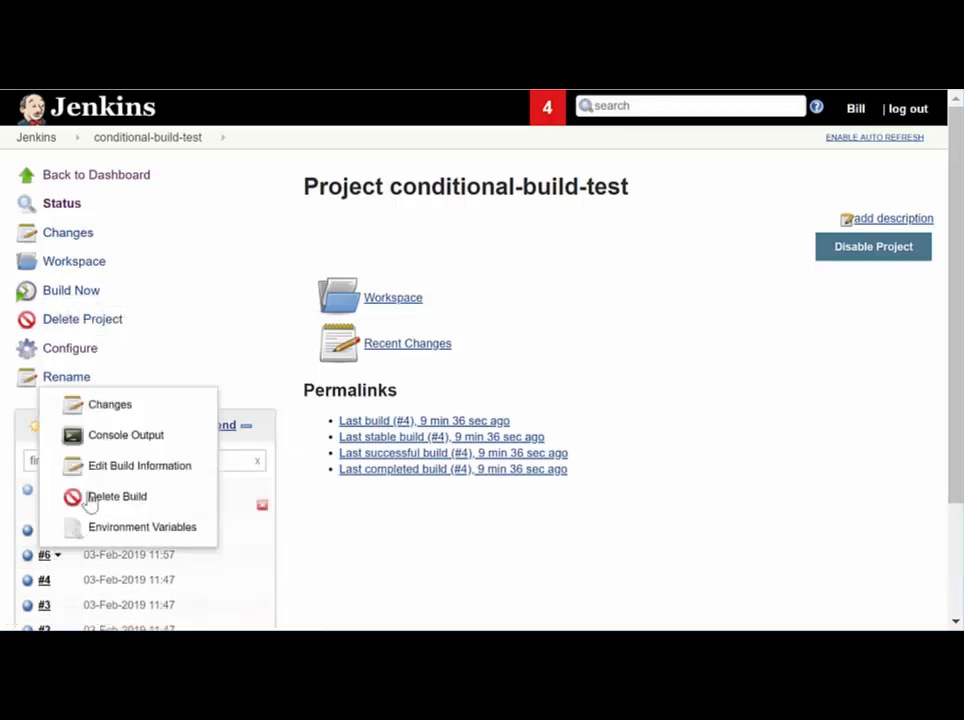
left_click(145, 437)
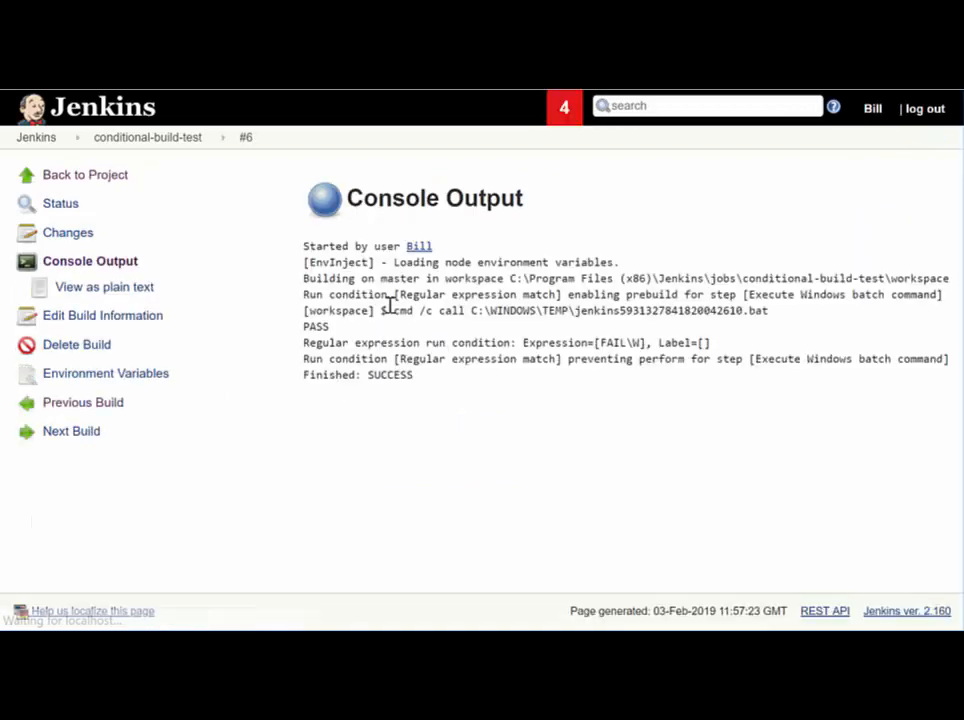
left_click_drag(303, 278, 329, 279)
left_click_drag(660, 312, 803, 321)
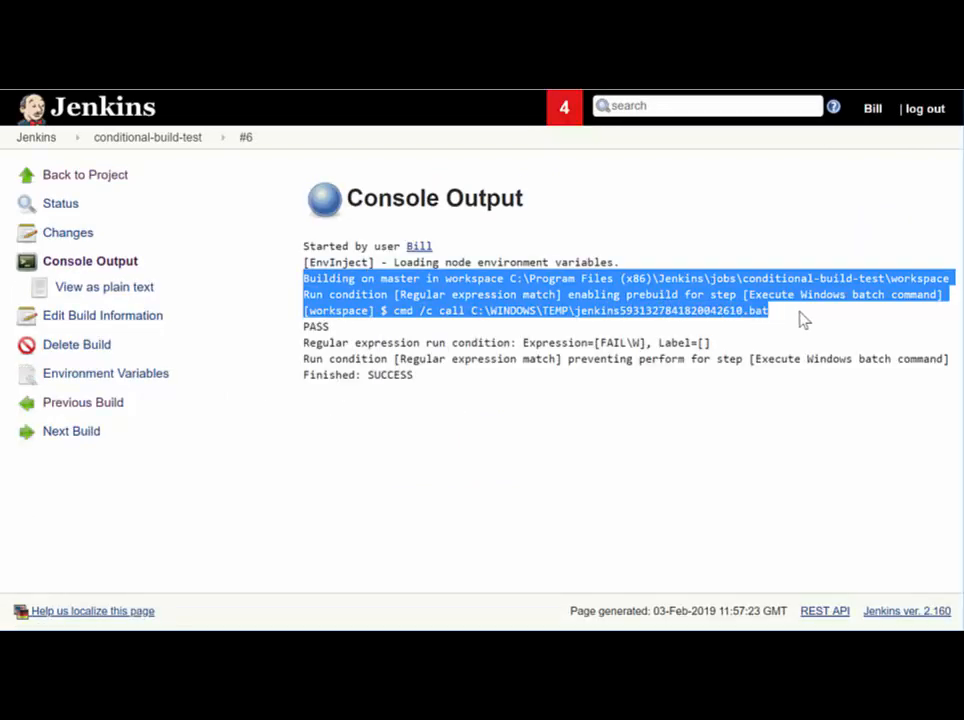
double_click(318, 328)
left_click_drag(357, 343, 709, 343)
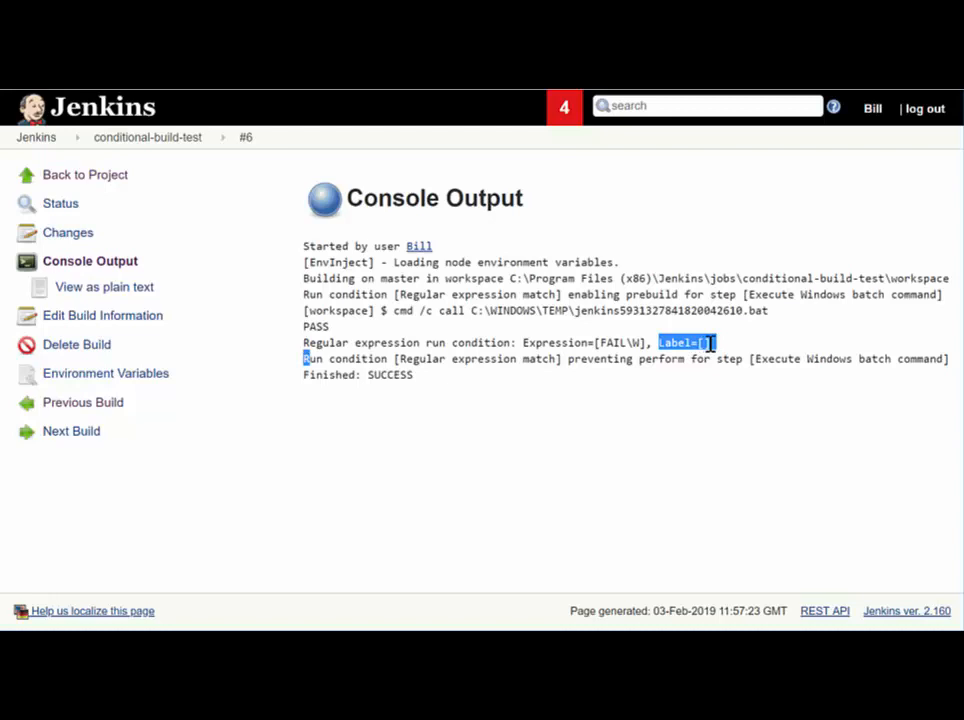
double_click(393, 375)
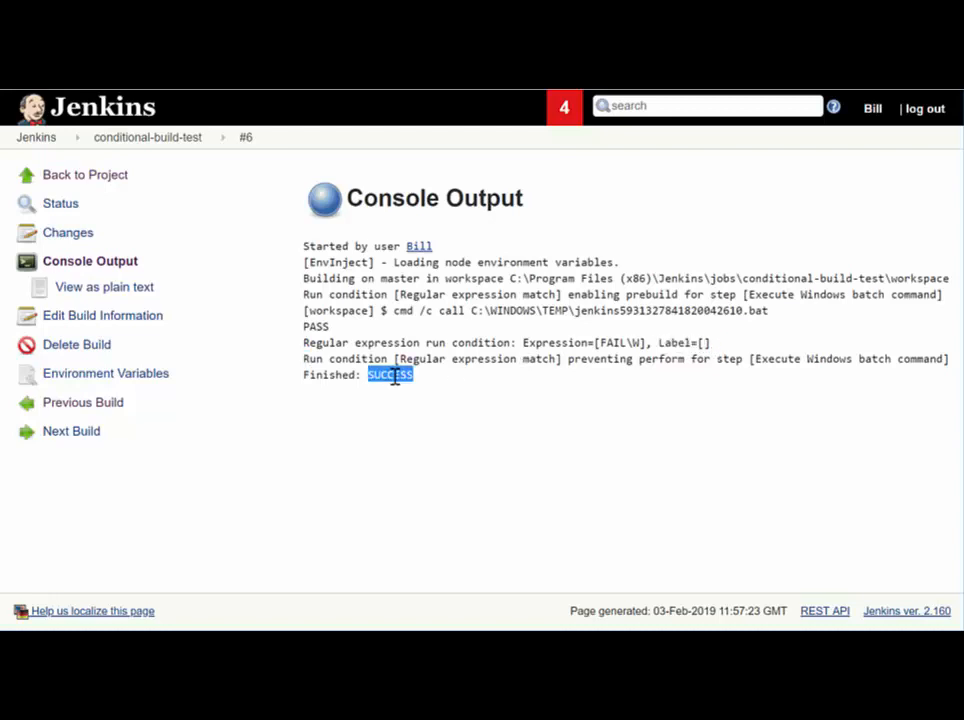
- Go through the console outputs of builds #7 and #8, checking #8's first result, matched label, REM re-run test line and re-run result
left_click(86, 438)
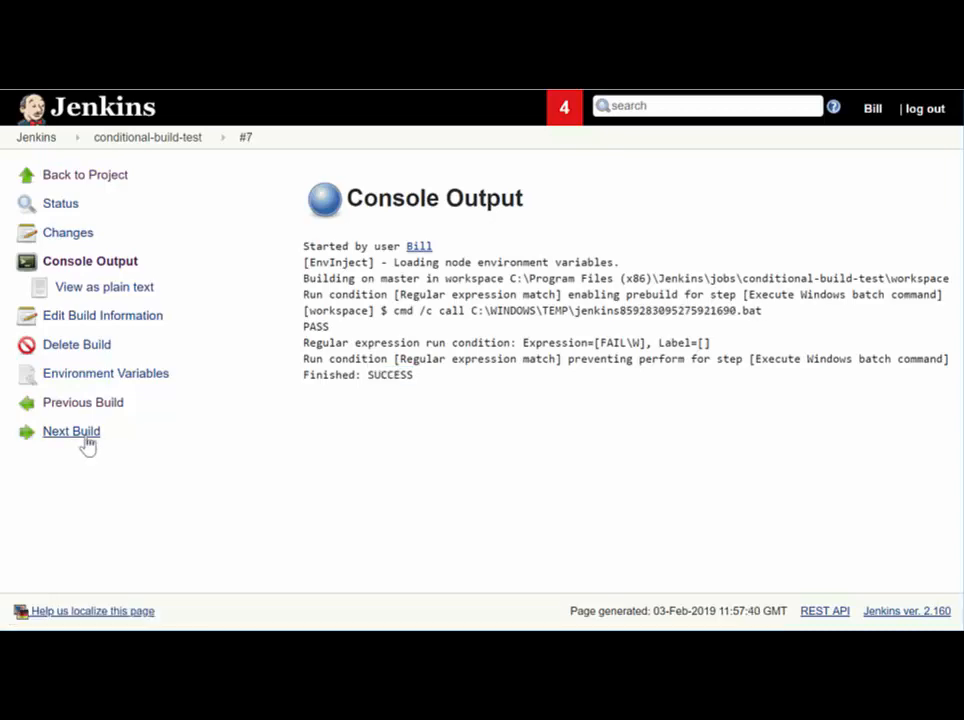
left_click(86, 439)
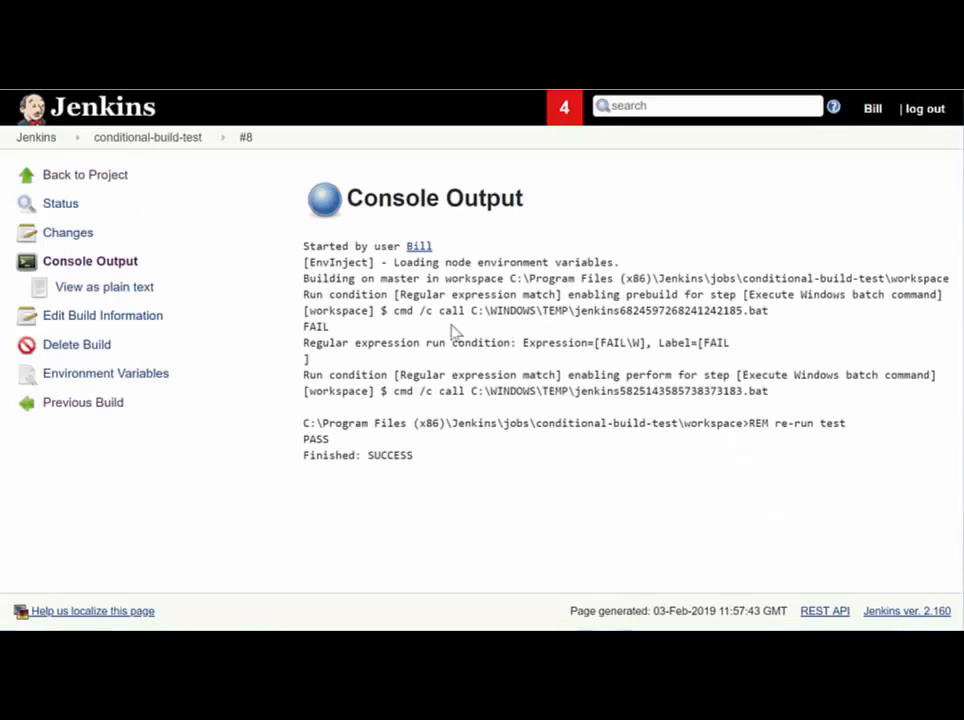
left_click_drag(306, 328, 330, 328)
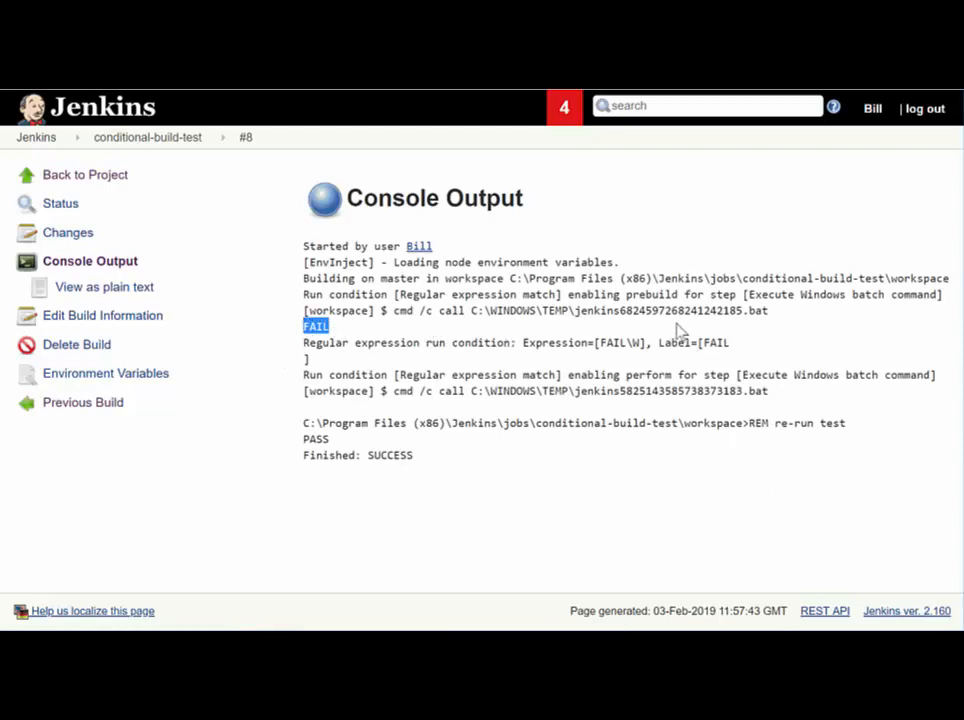
left_click_drag(658, 342, 736, 355)
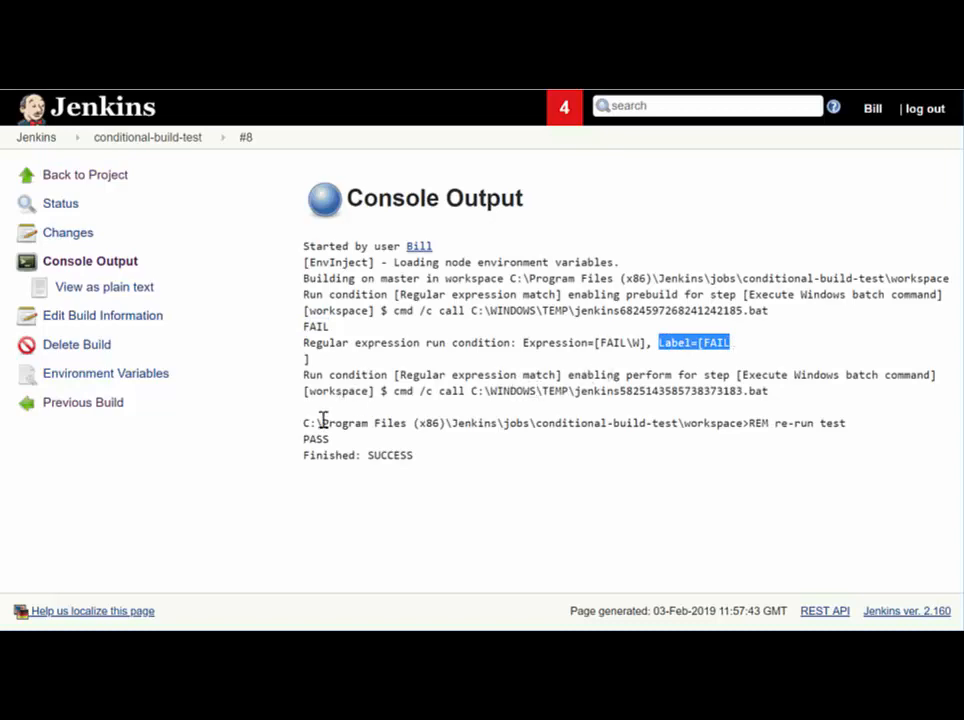
left_click_drag(305, 423, 883, 426)
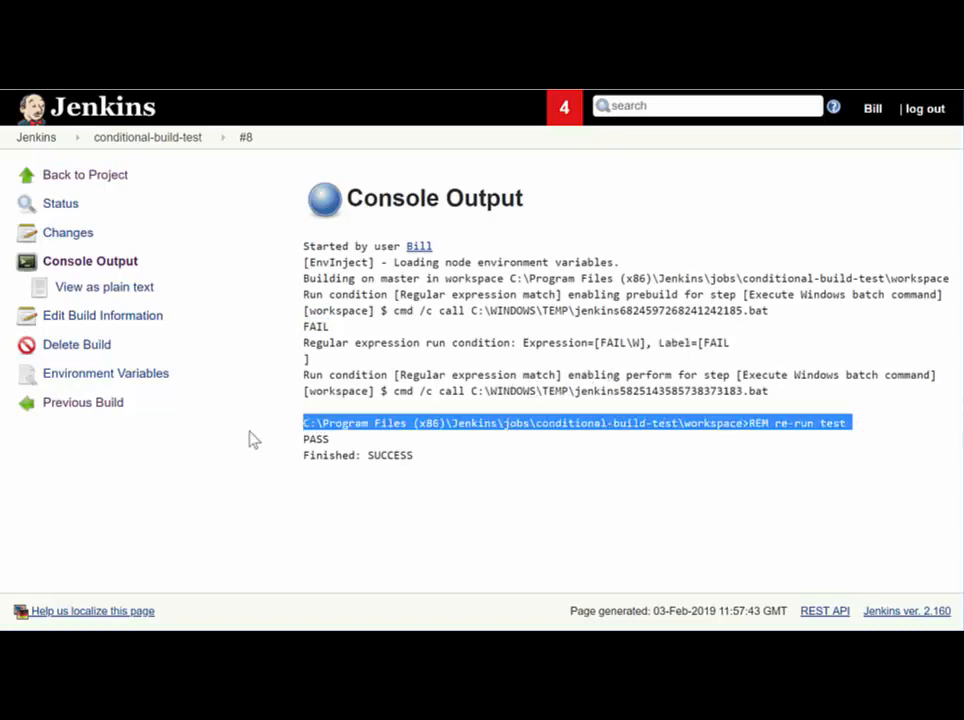
double_click(318, 440)
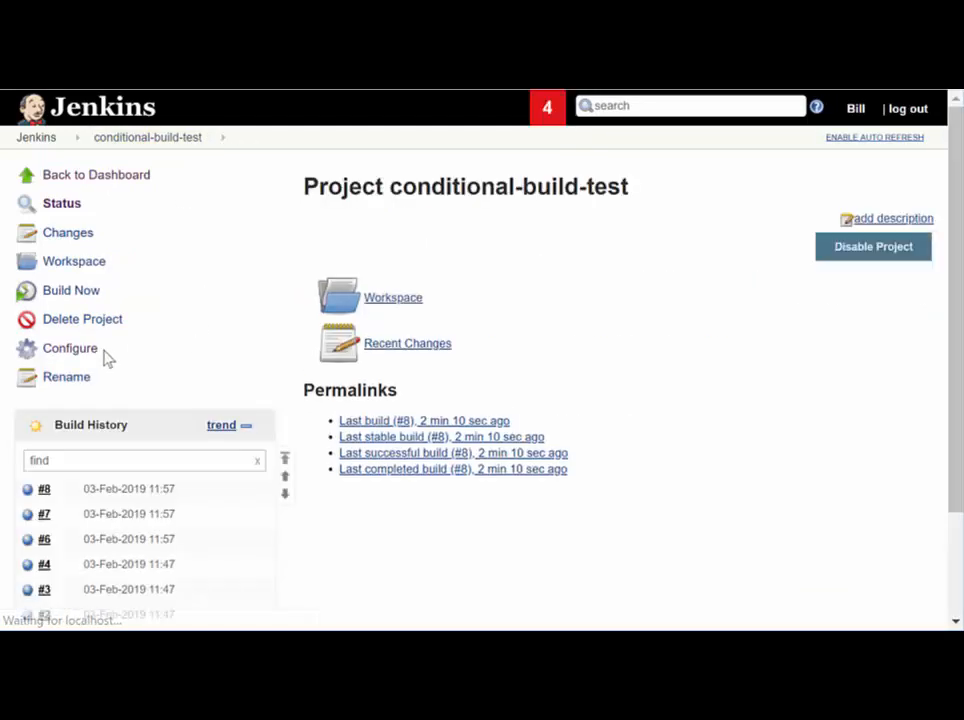
- In the job configuration, append the line if %num% == 2 set ERRORLEVEL=1 to the conditional step's batch command and check it against the FAIL line
left_click(81, 357)
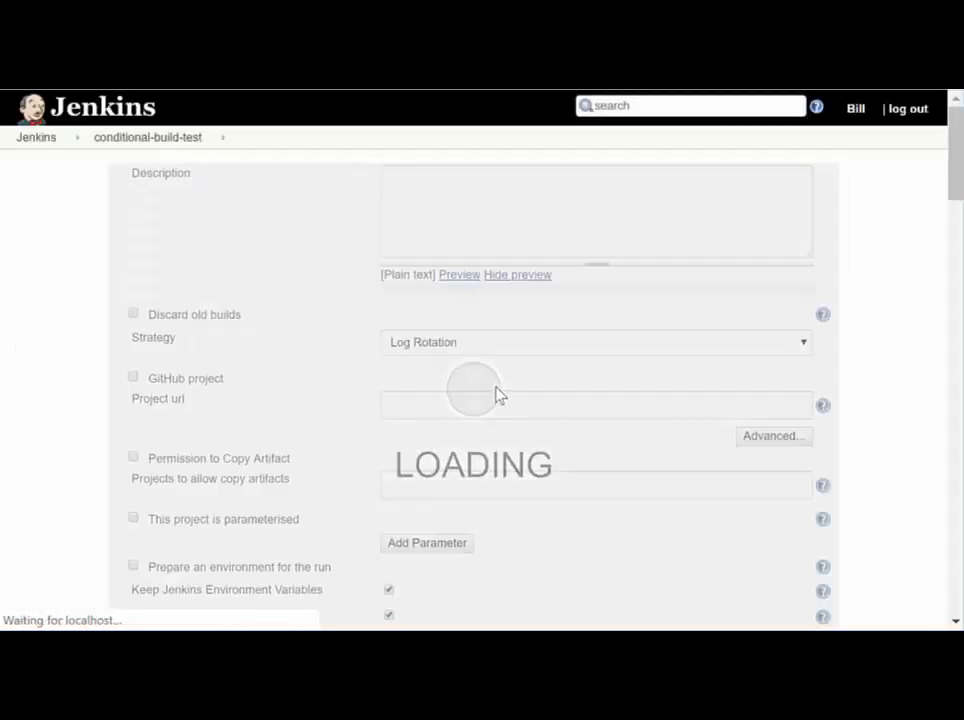
scroll(600, 388, "down", 3)
scroll(600, 388, "down", 15)
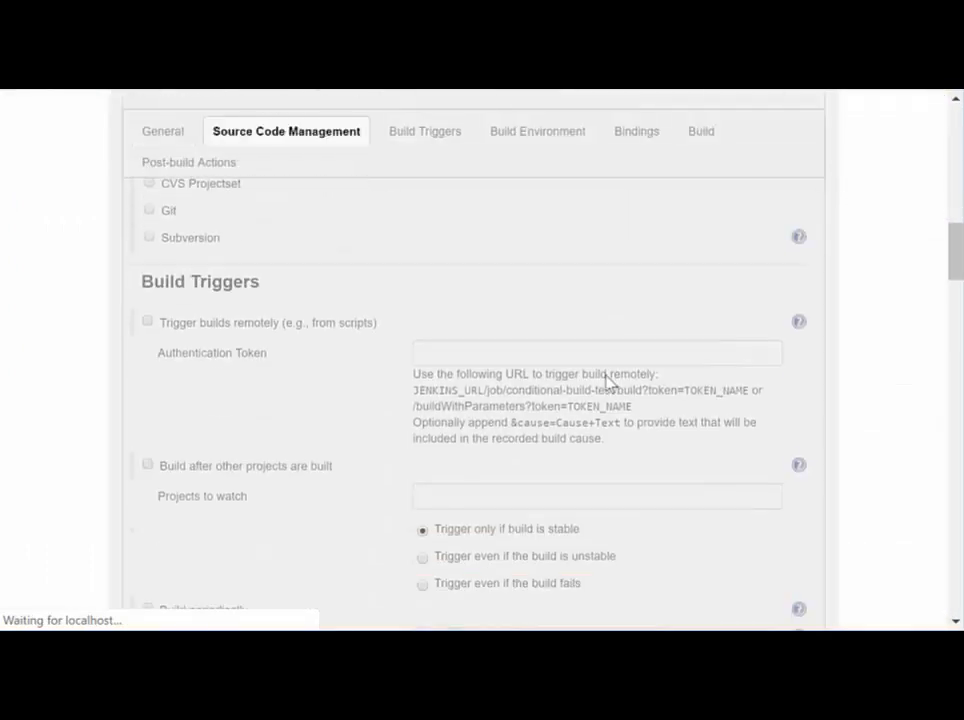
scroll(610, 382, "down", 10)
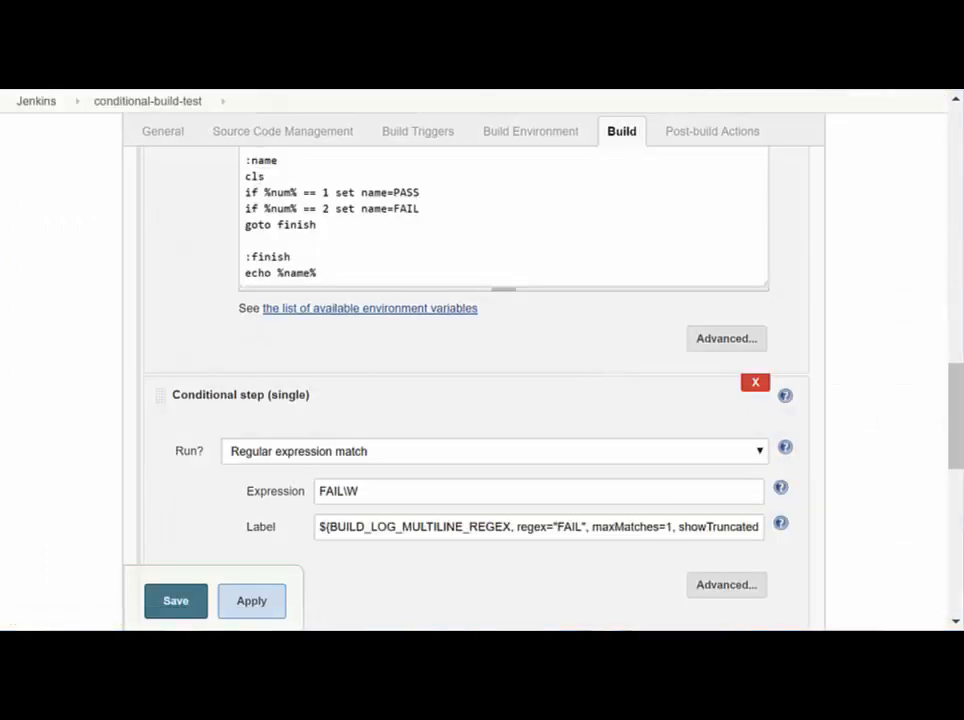
scroll(609, 381, "down", 4)
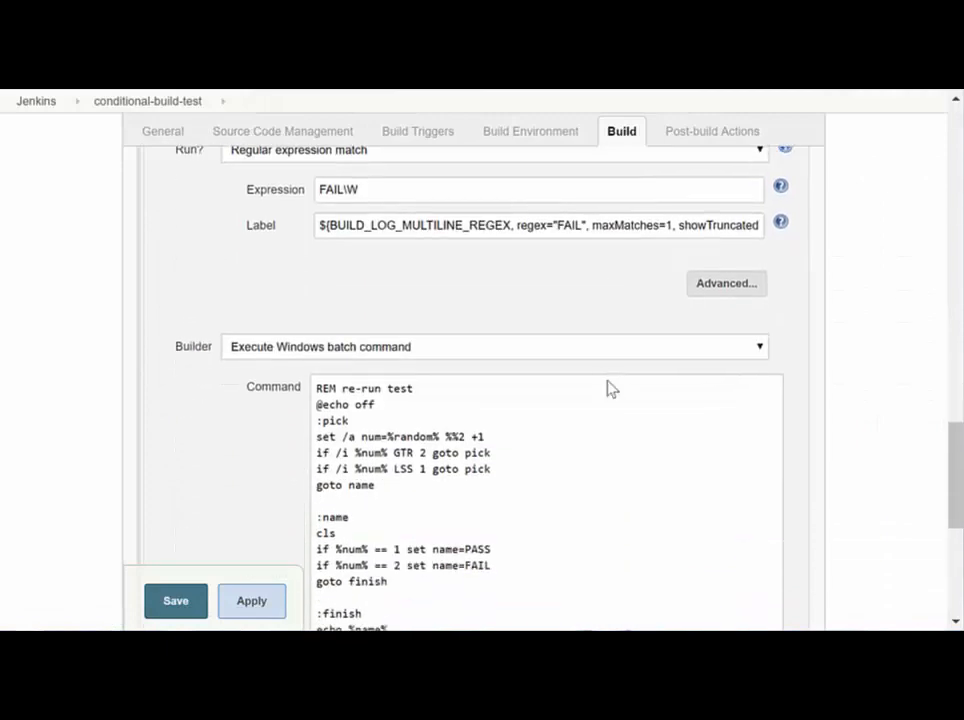
scroll(605, 409, "down", 3)
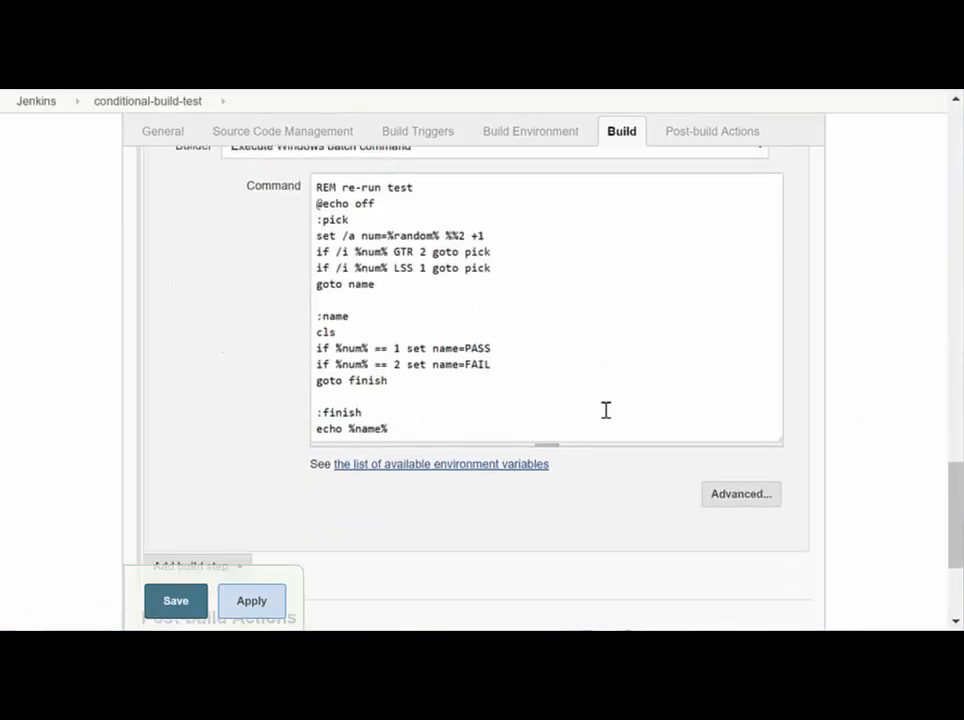
left_click(605, 410)
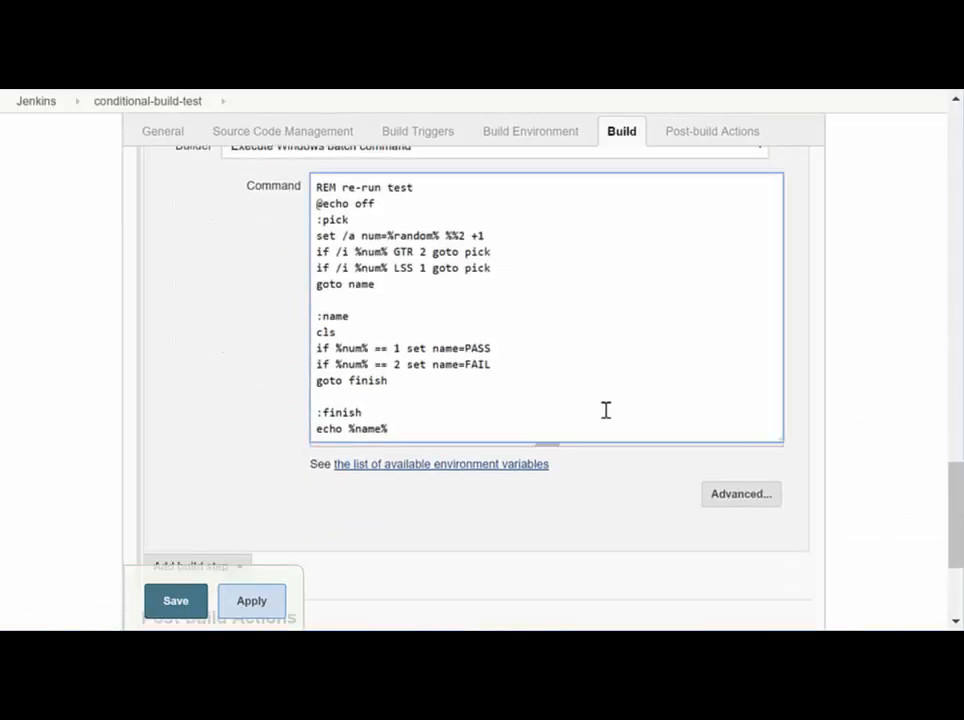
key("Return")
type("if %num% == 2 set ERRORLEVEL=1")
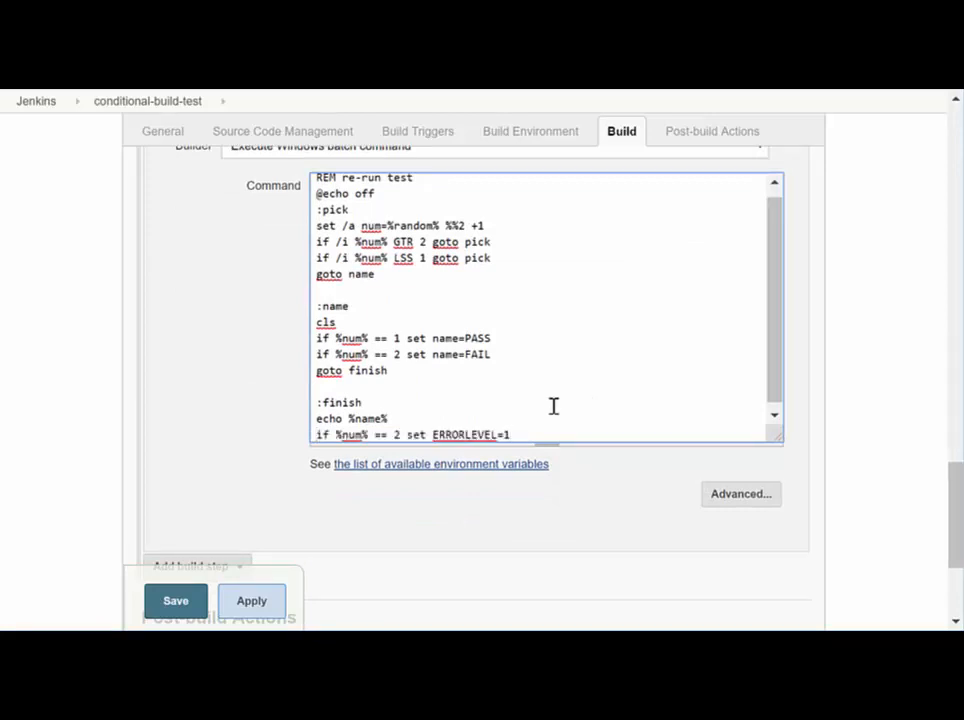
left_click_drag(317, 434, 371, 432)
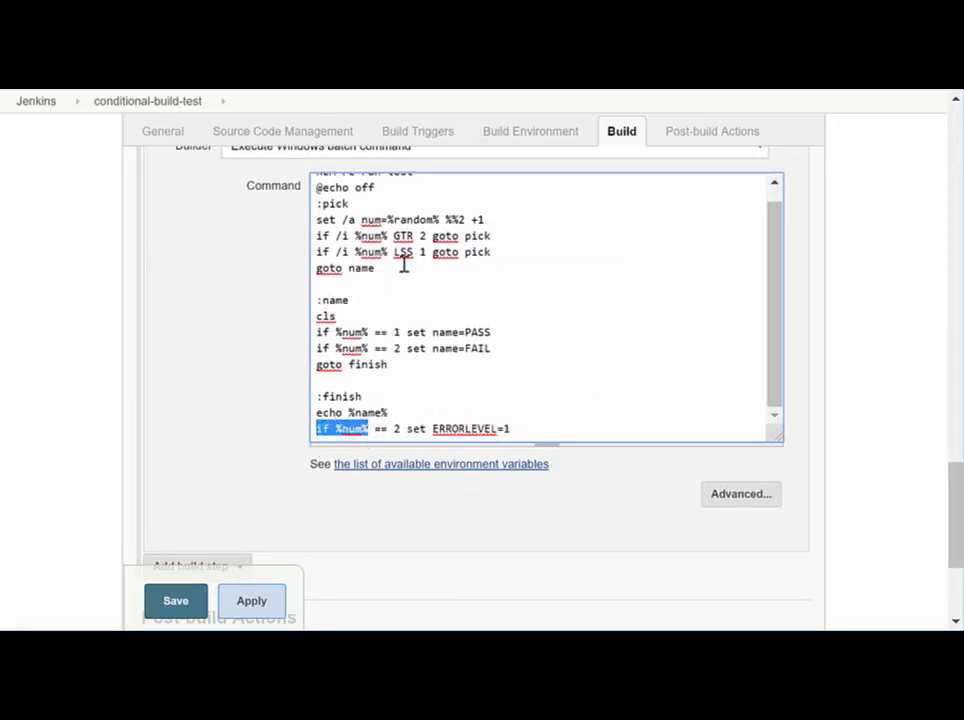
left_click_drag(375, 348, 407, 350)
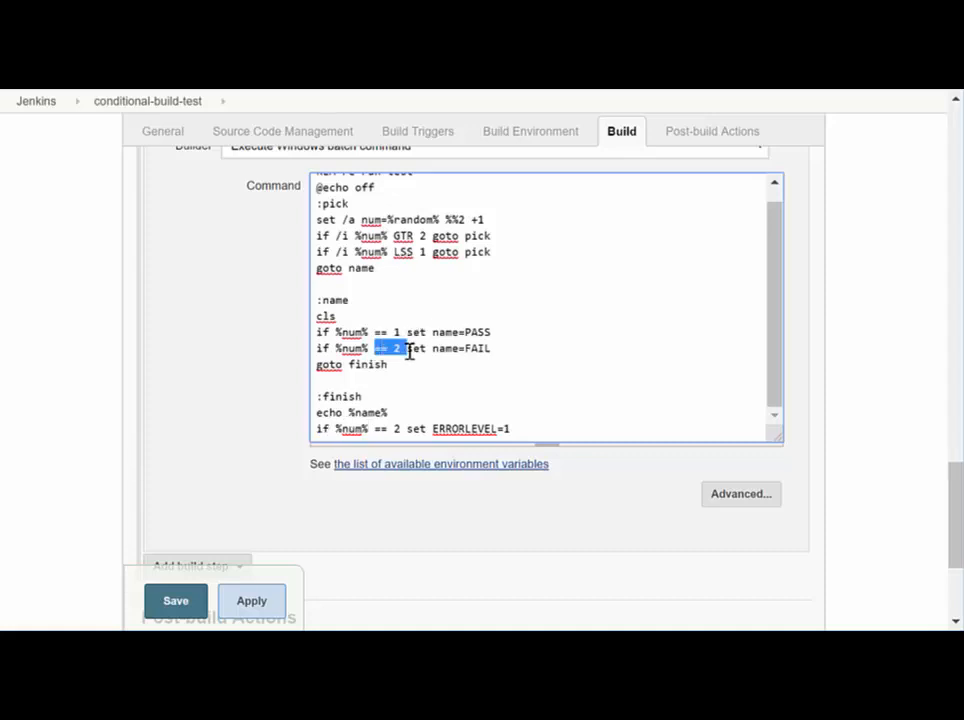
left_click_drag(428, 430, 510, 430)
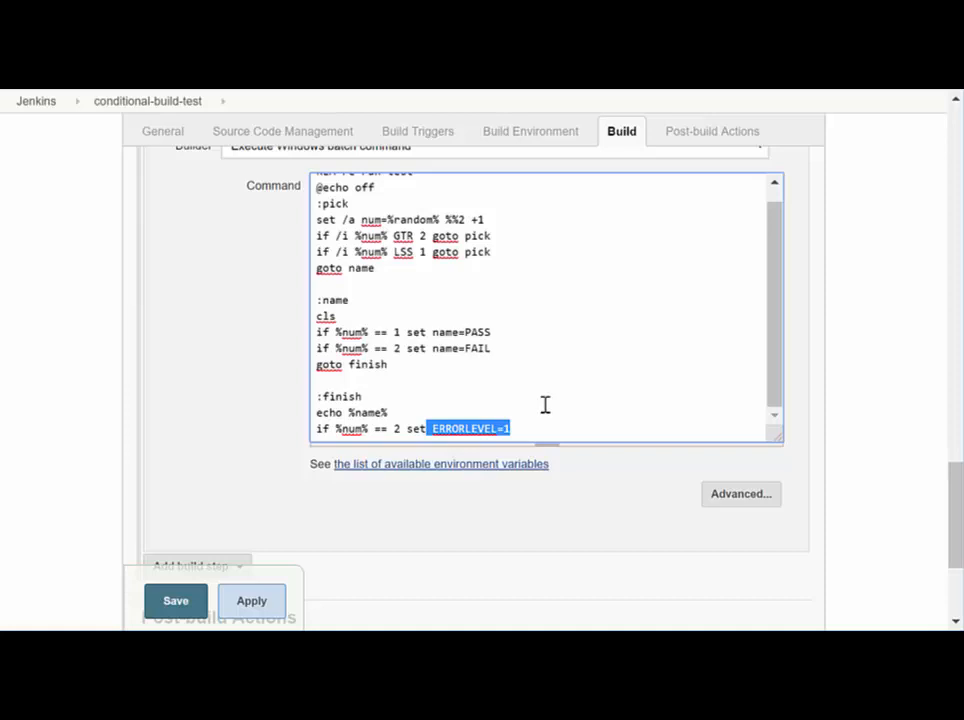
- Set the conditional step's advanced ERRORLEVEL to set build unstable to 1 and save the job configuration
left_click(717, 496)
left_click(521, 504)
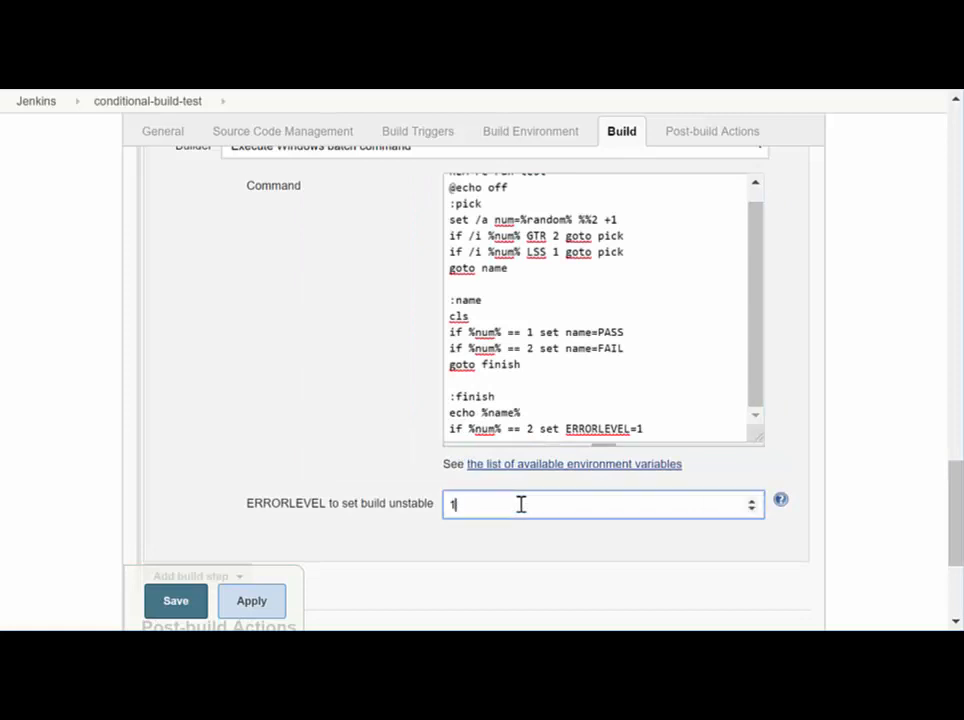
scroll(519, 504, "down", 1)
left_click(172, 603)
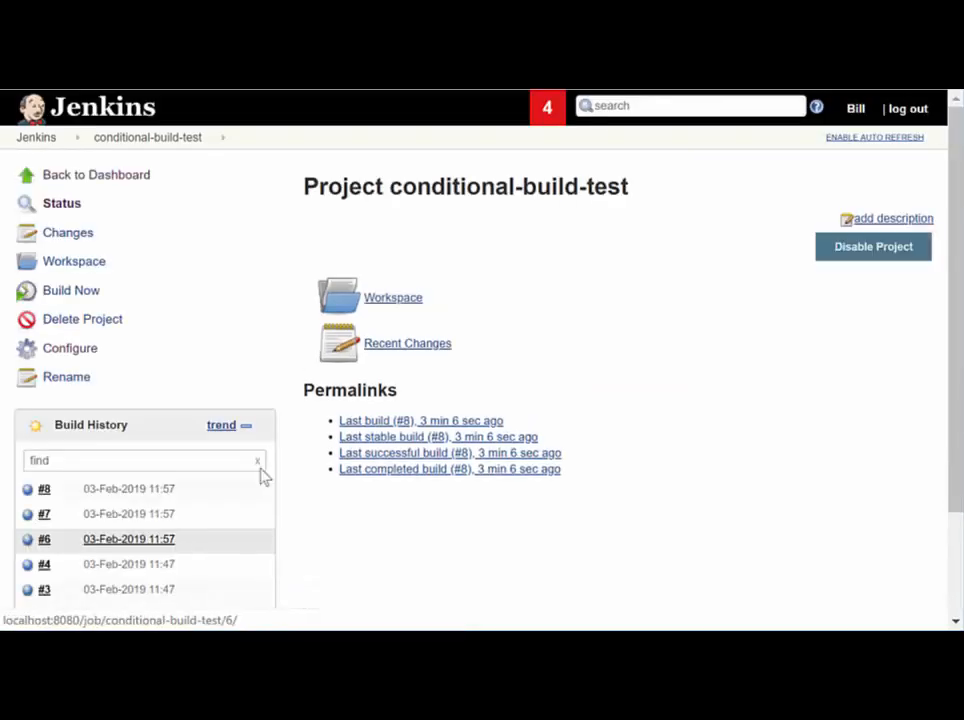
- Start new builds of the job and examine build #9's console output, covering both script runs, the run condition and the final status
left_click(72, 291)
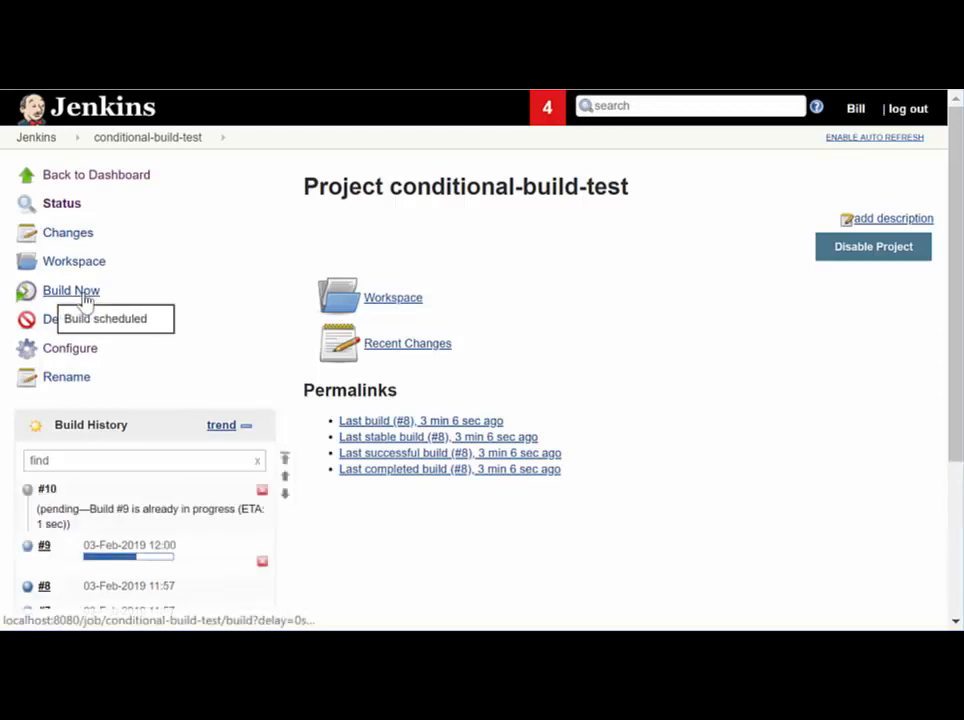
scroll(241, 428, "down", 2)
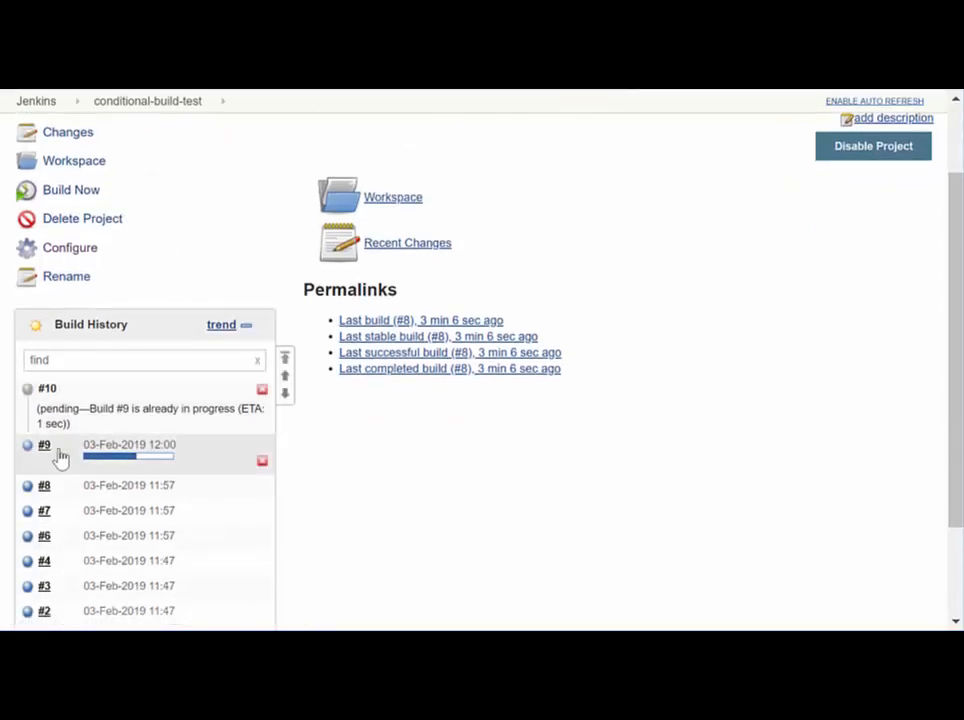
left_click(59, 448)
left_click(125, 501)
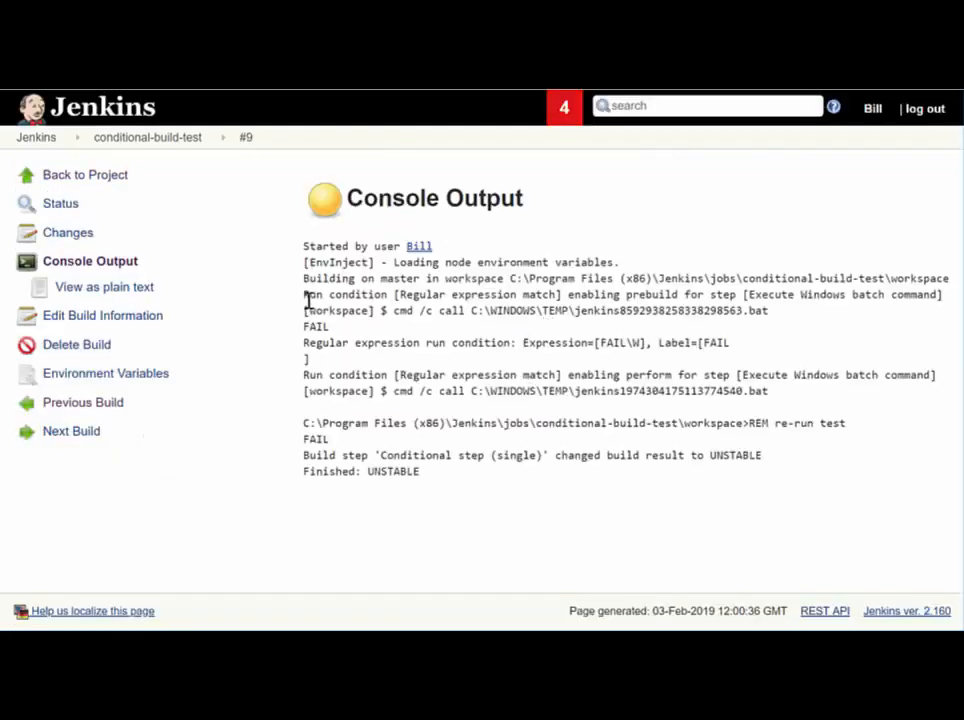
left_click_drag(306, 296, 349, 334)
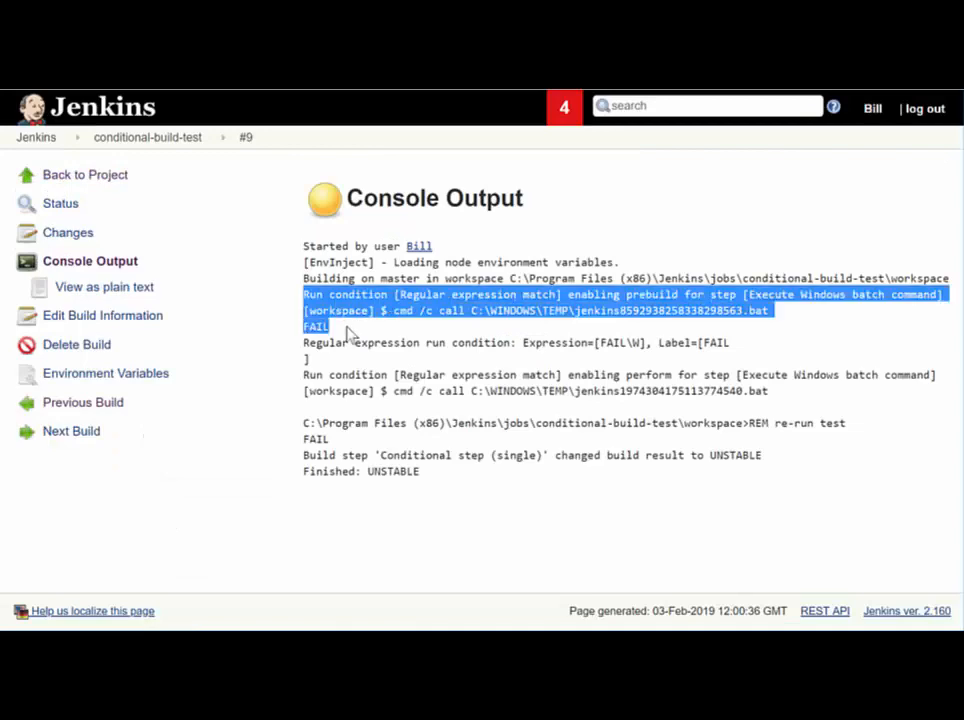
left_click_drag(304, 342, 772, 400)
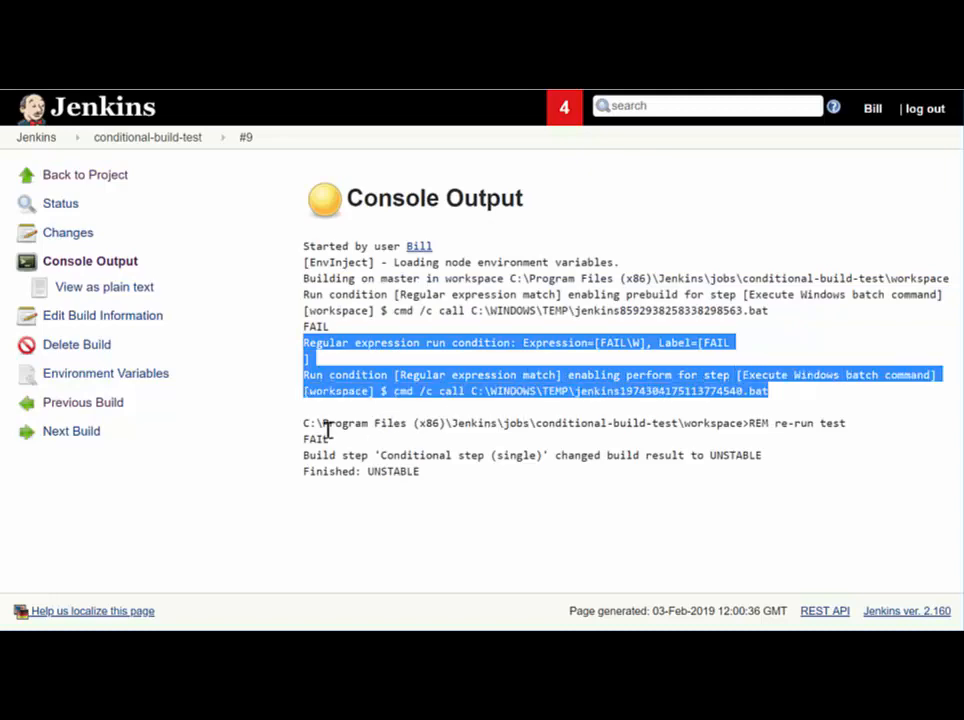
left_click_drag(304, 423, 753, 424)
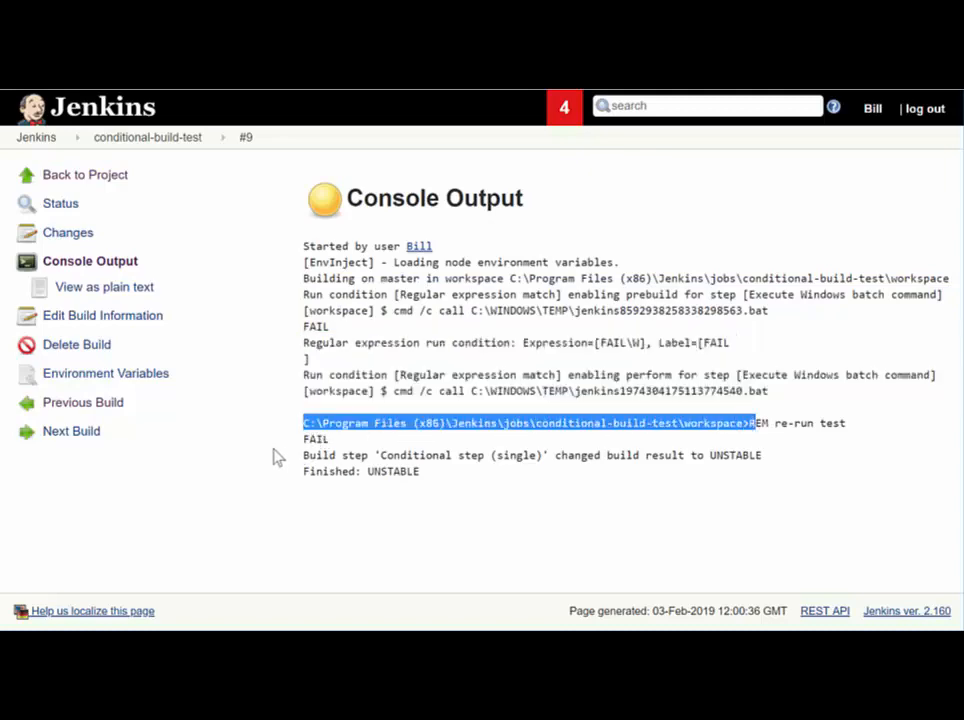
double_click(314, 440)
left_click_drag(311, 474, 442, 480)
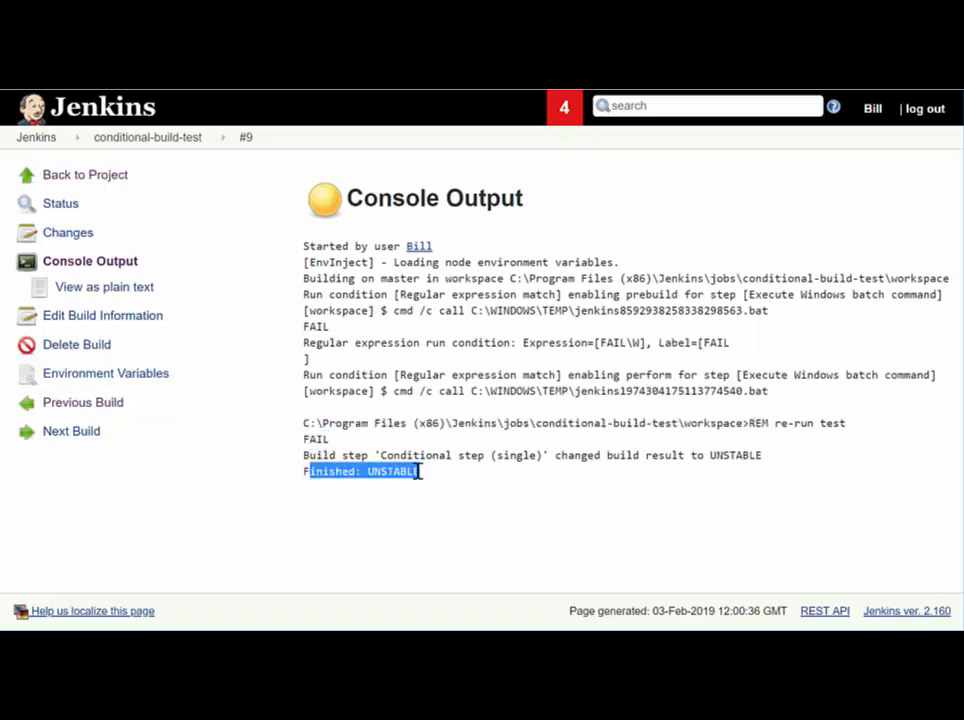
- Examine the next build's (#10) console output for the script result and the final status
left_click(62, 433)
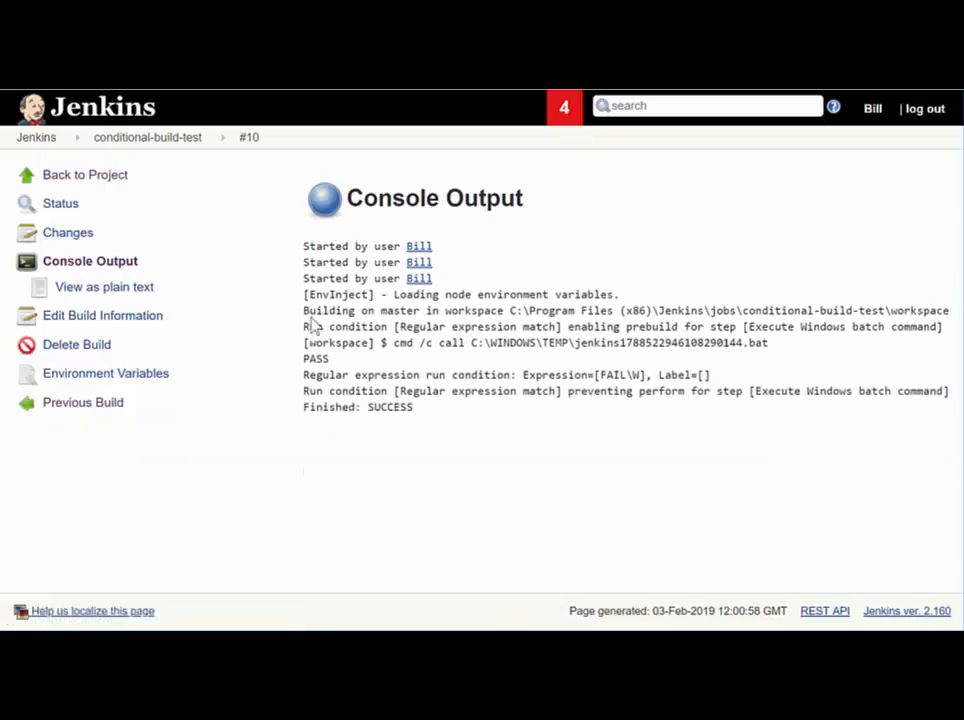
left_click_drag(311, 311, 340, 366)
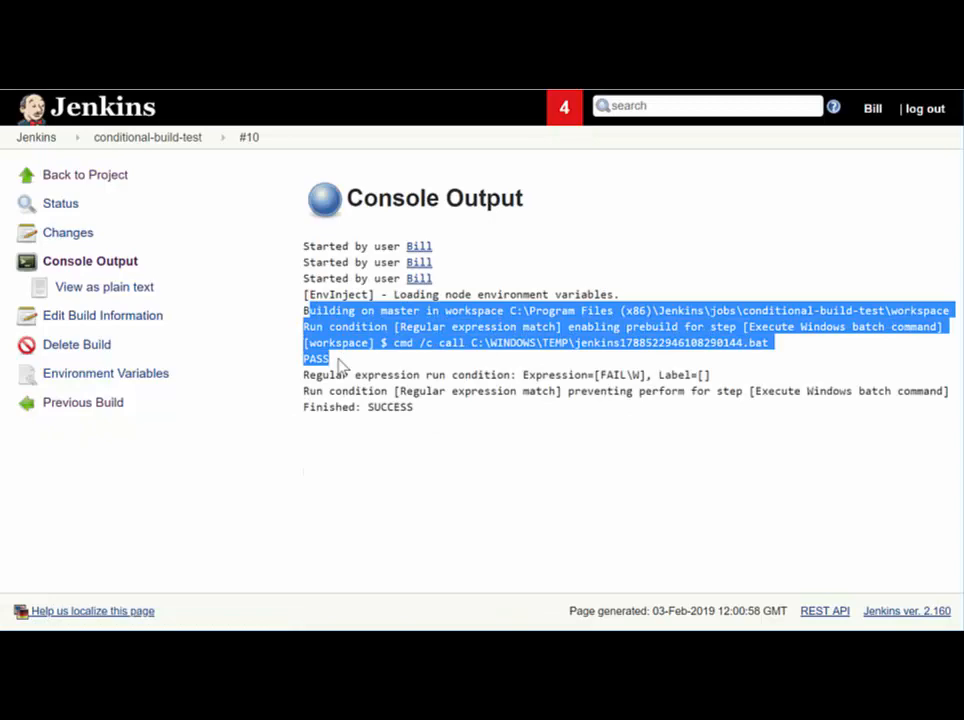
double_click(388, 407)
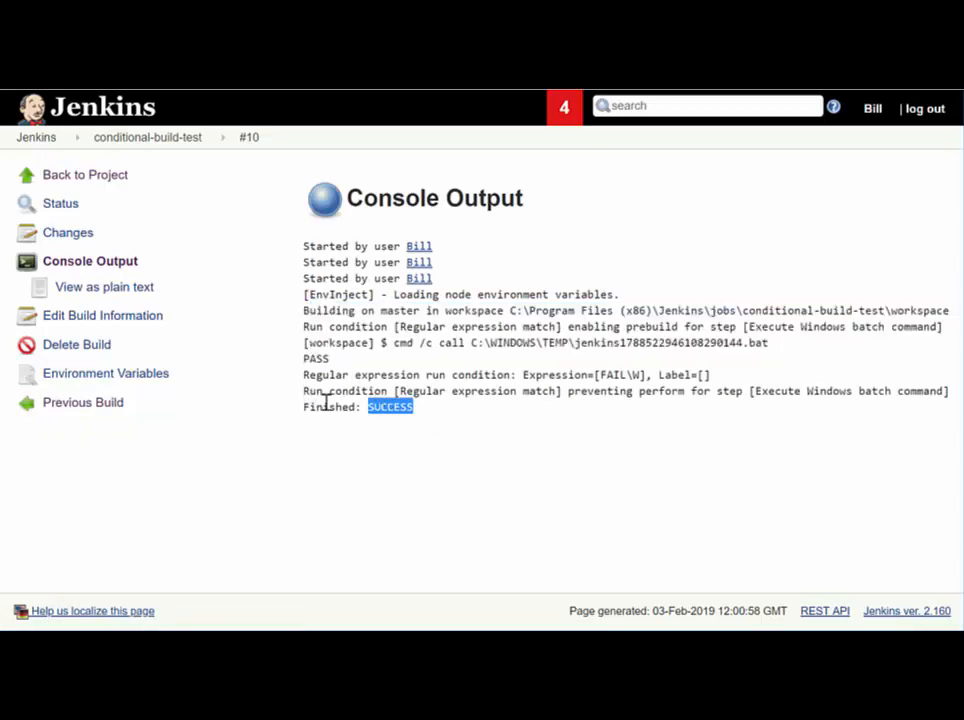
- Return to the conditional-build-test project page and start several more builds
left_click(157, 143)
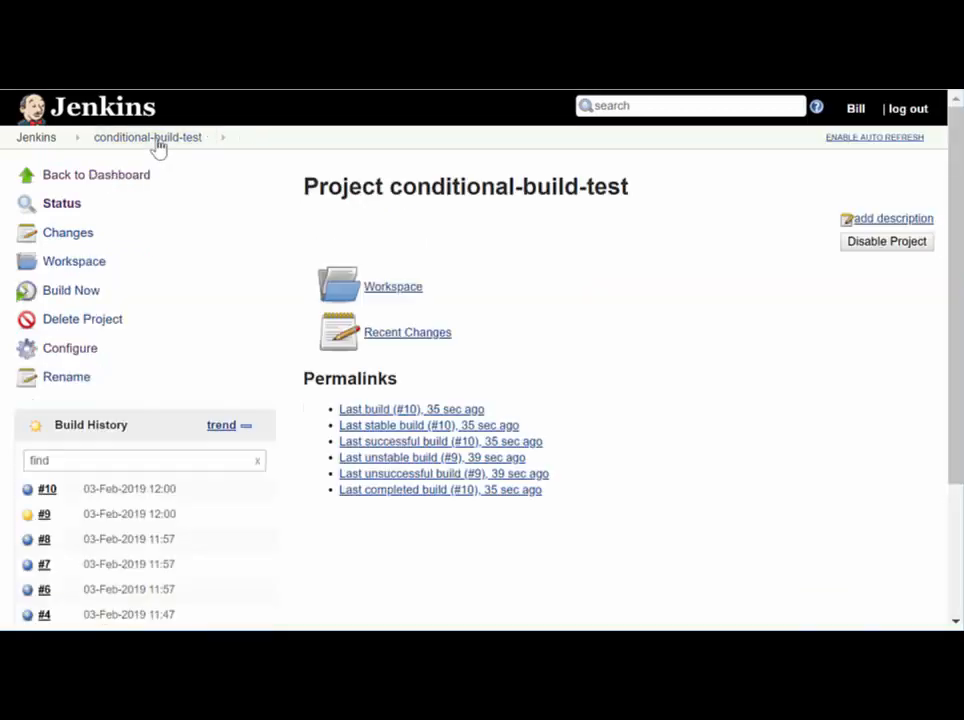
left_click(71, 298)
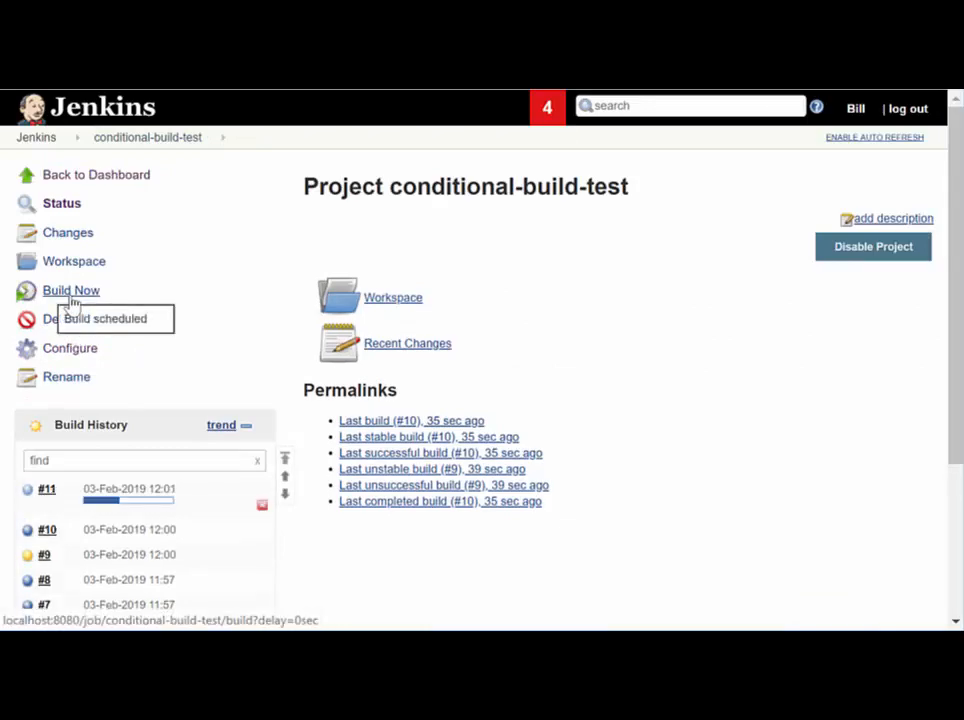
left_click(71, 300)
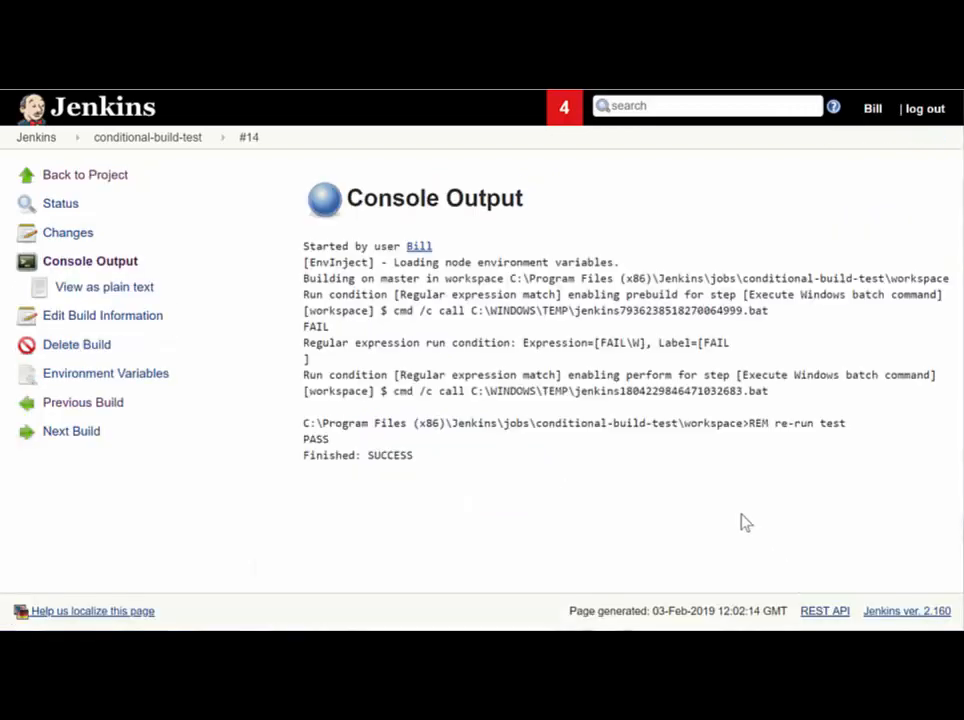
- Compare the first and re-run results and final status in build #14's console output, and return to the project page
left_click_drag(379, 332, 304, 311)
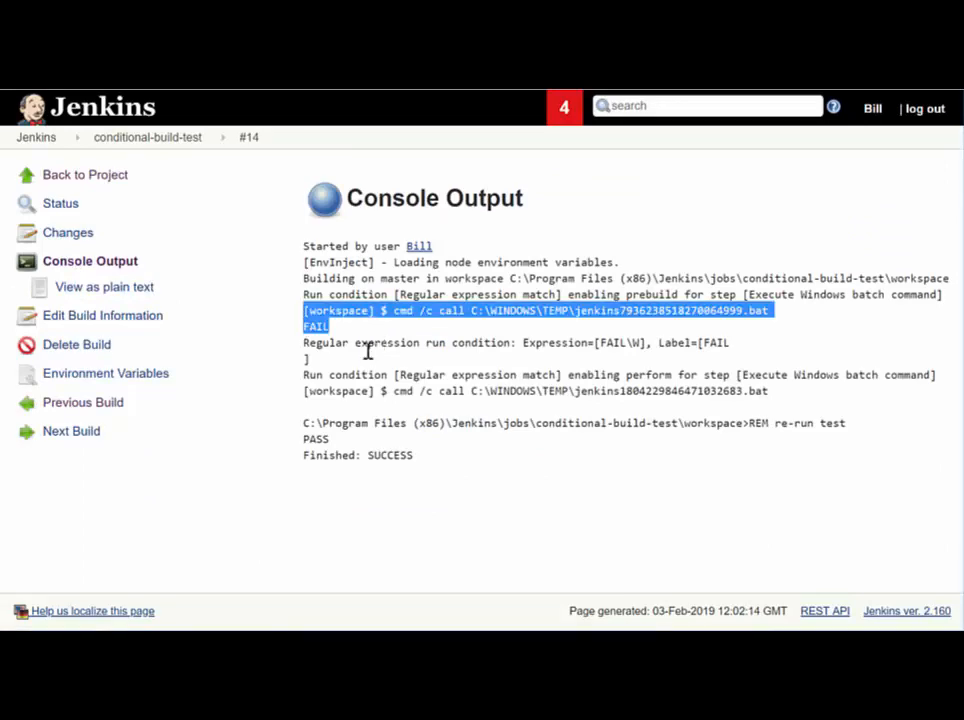
left_click_drag(308, 372, 357, 441)
triple_click(385, 456)
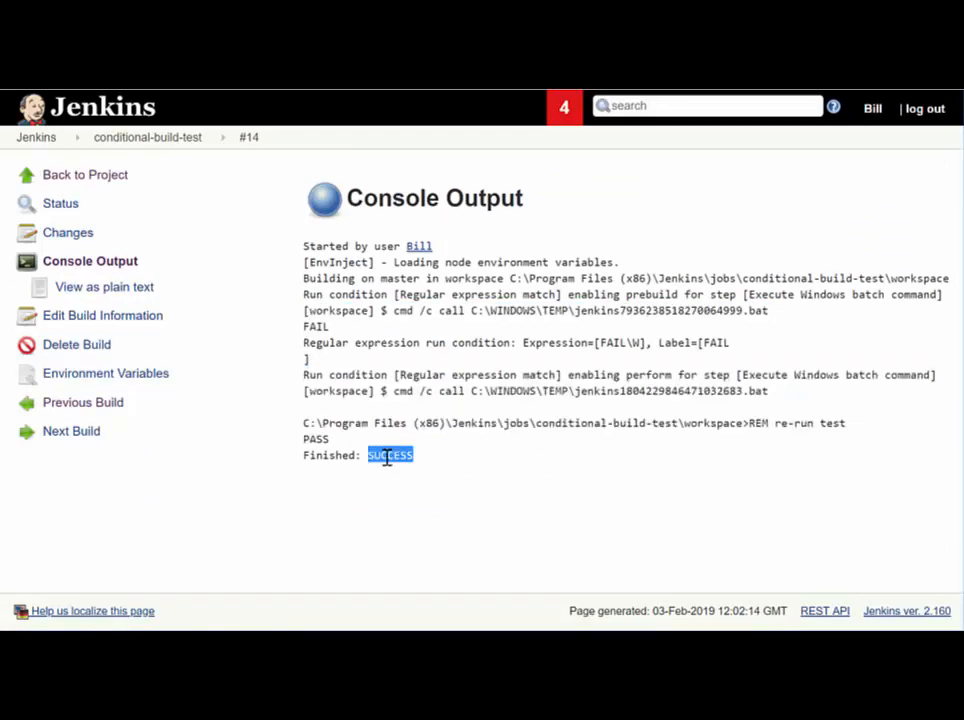
left_click(180, 137)
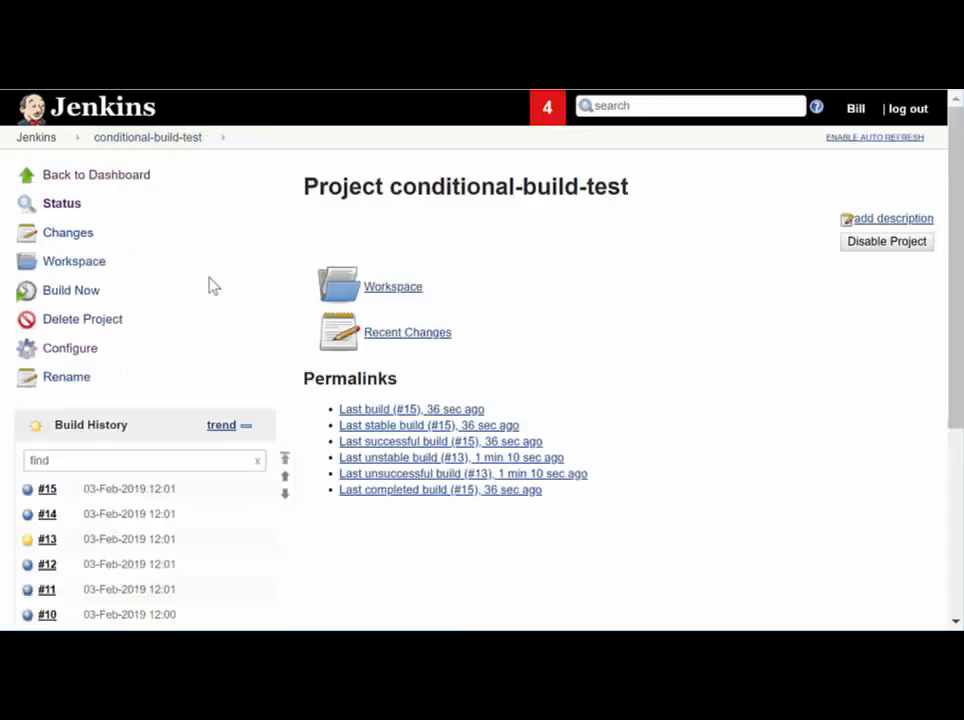